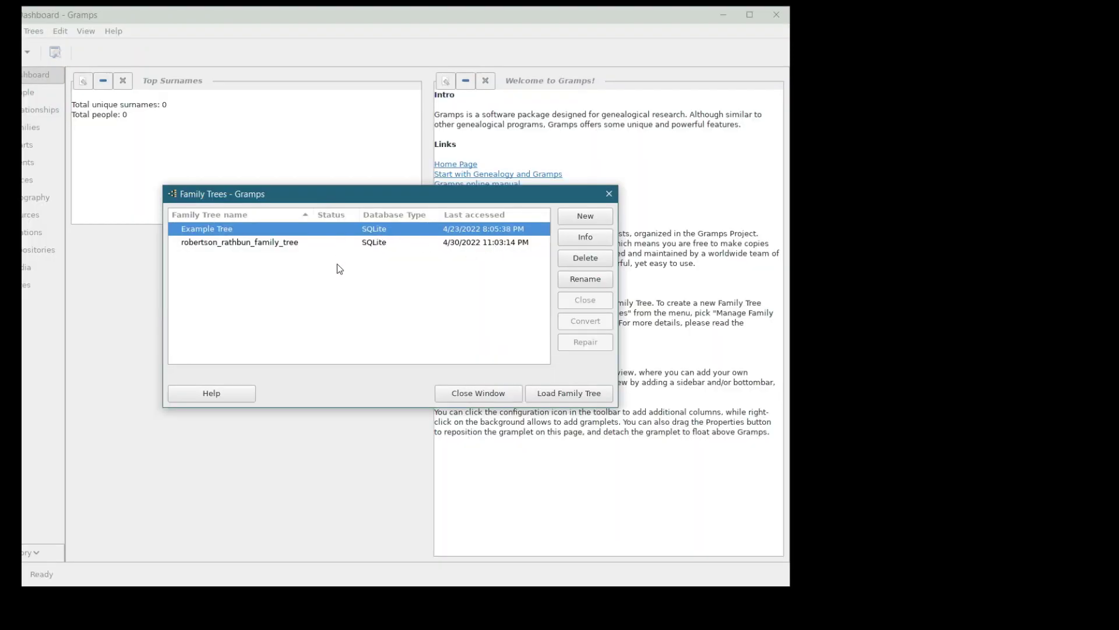
# - Load the Example Tree family tree (615 surnames, 2157 people) from the Family Trees dialog
pyautogui.click(570, 394)
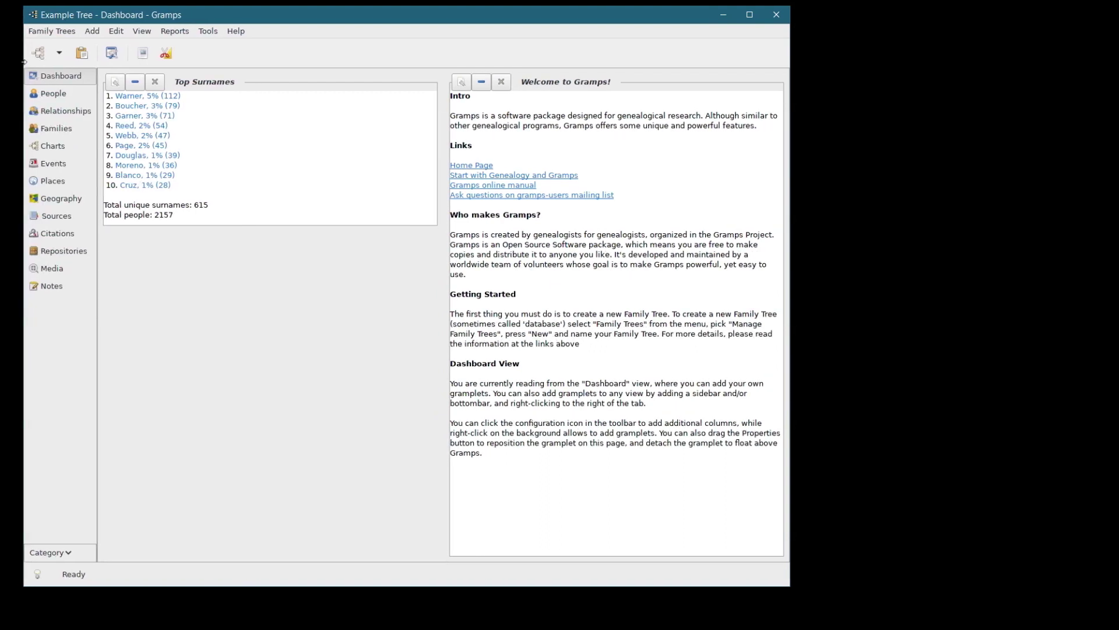
# - In the Places hierarchy, expand Greece to view its cities, then collapse it
pyautogui.click(52, 181)
pyautogui.click(107, 92)
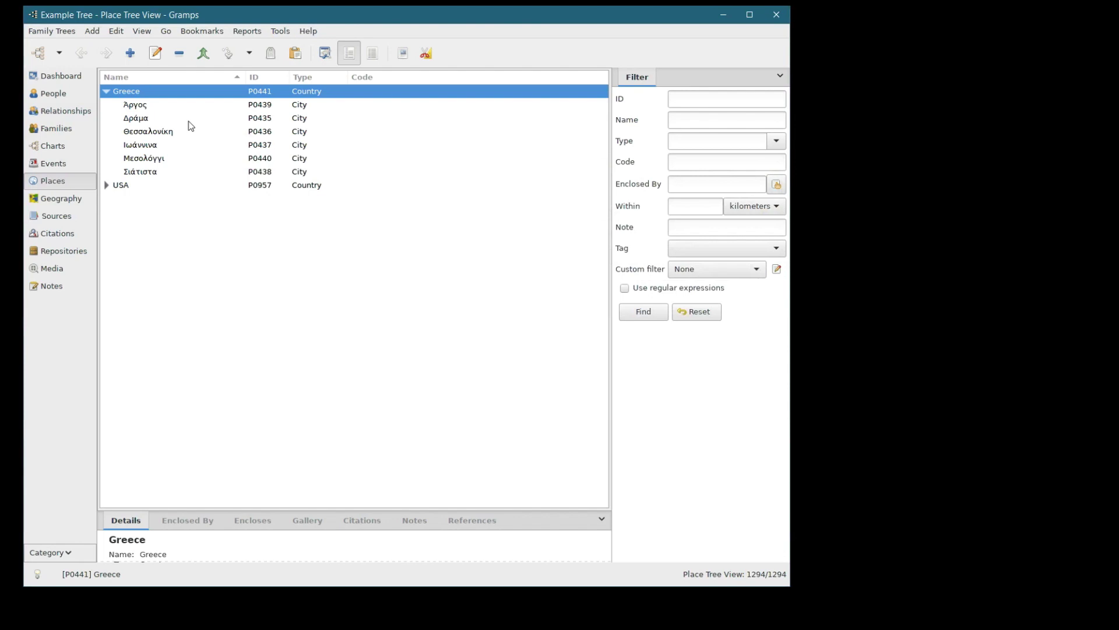
pyautogui.click(107, 92)
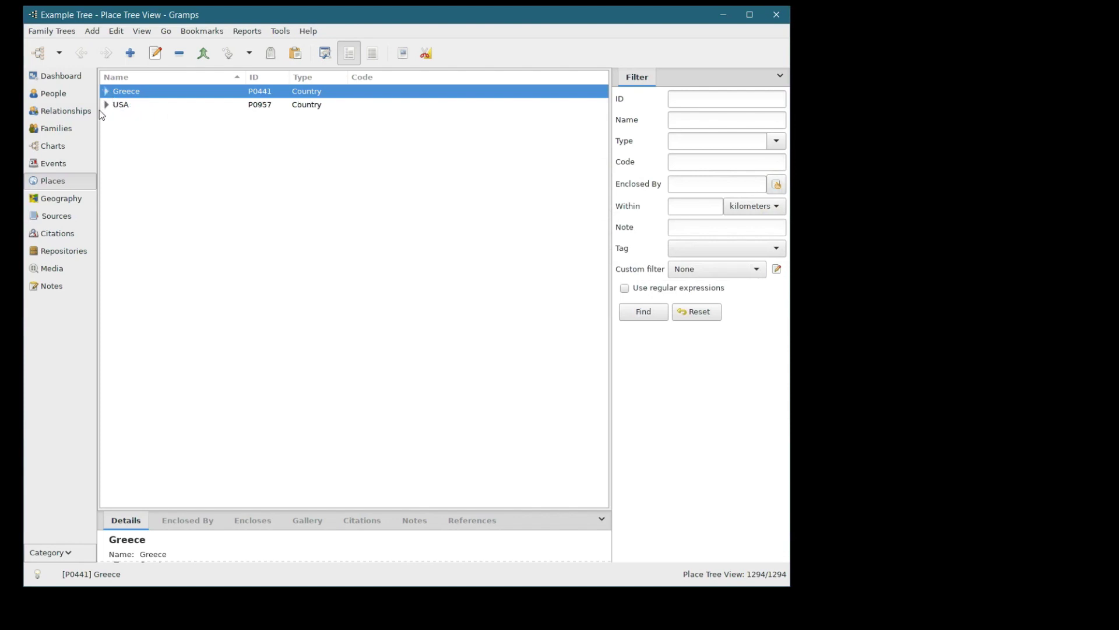
# - Open the USA place in the place editor and close it without changes
pyautogui.click(108, 105)
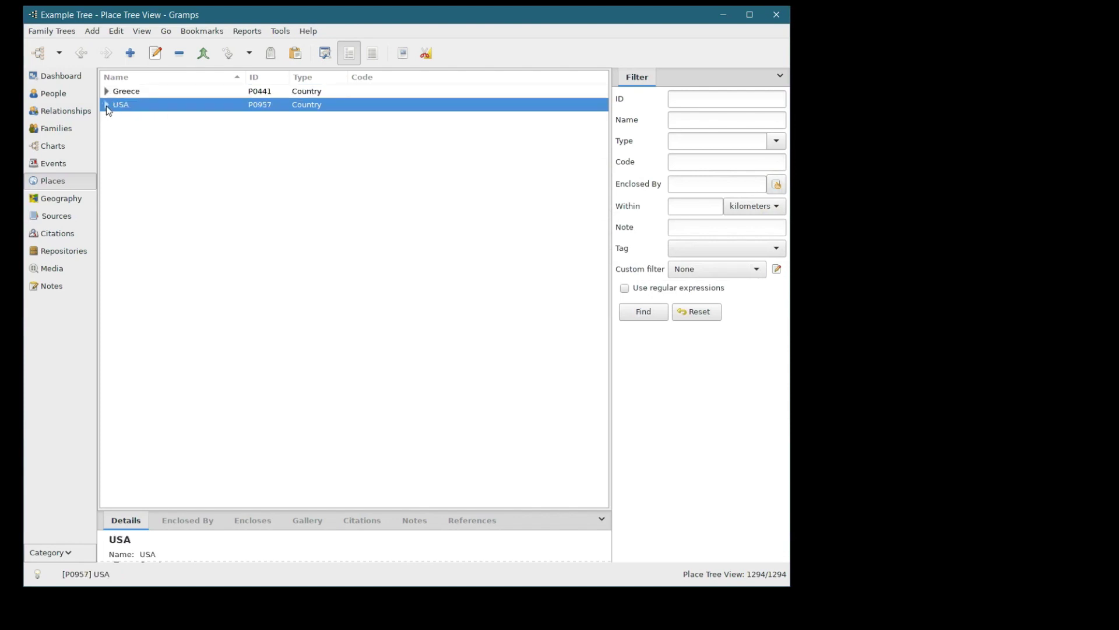
pyautogui.doubleClick(108, 107)
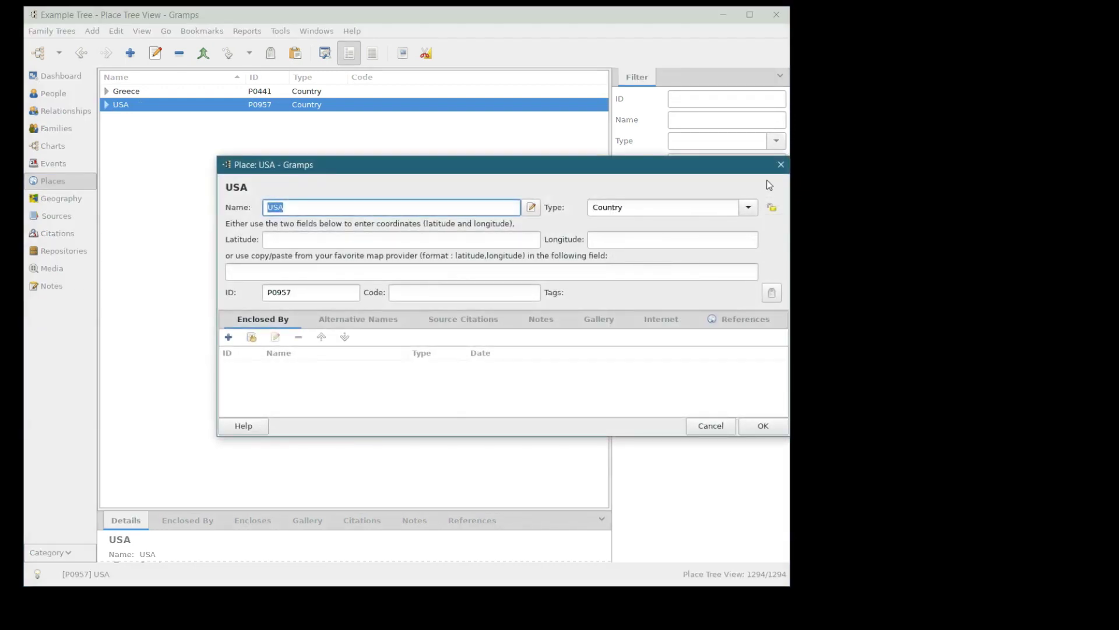
pyautogui.click(781, 165)
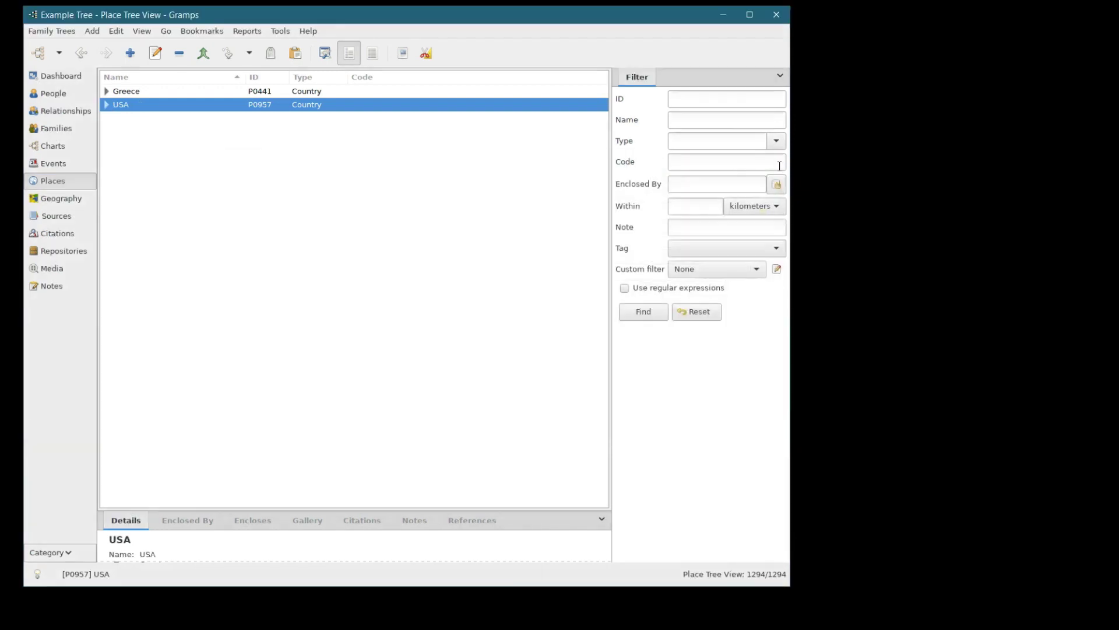
# - Expand Greece again, select it, and return to the People list
pyautogui.click(106, 92)
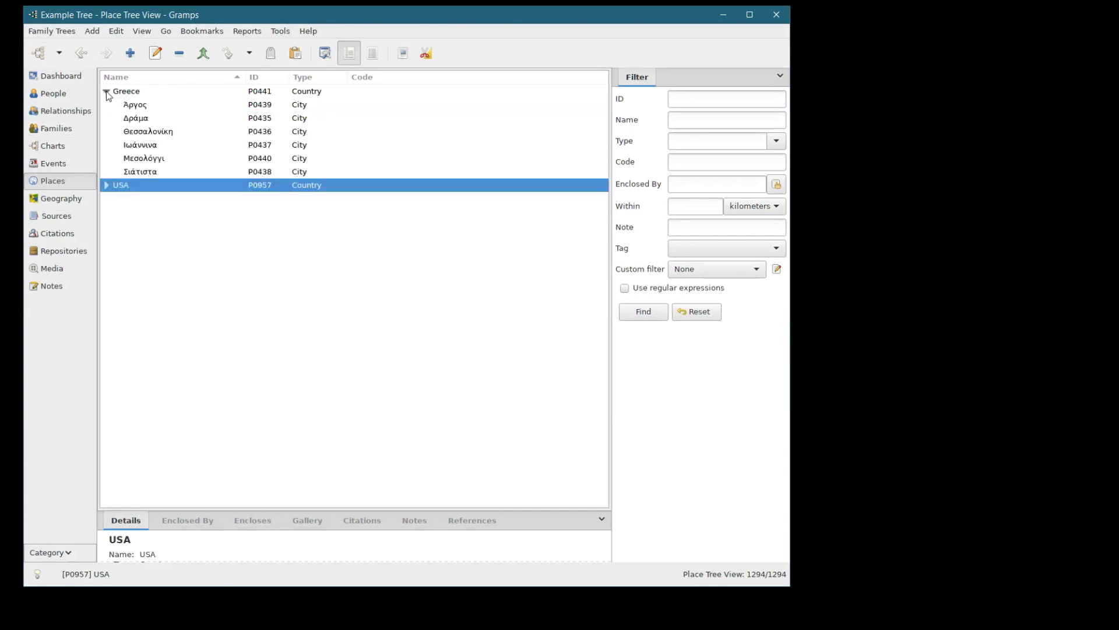
pyautogui.click(106, 91)
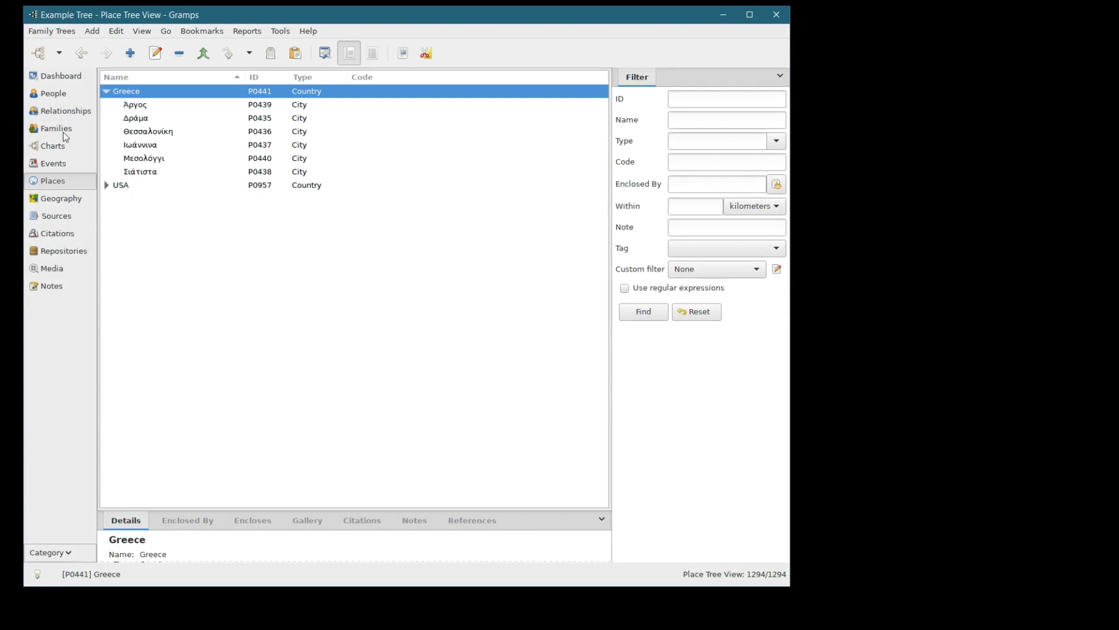
pyautogui.click(52, 94)
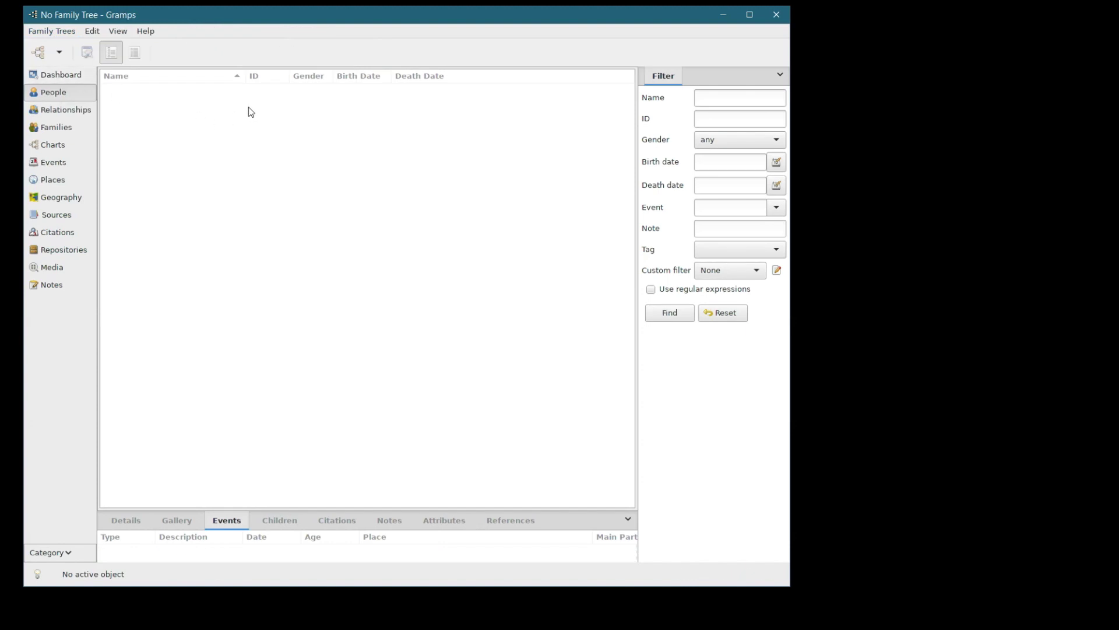
# - Create a family tree named 'make_places' in the Family Trees manager and load it
pyautogui.click(53, 35)
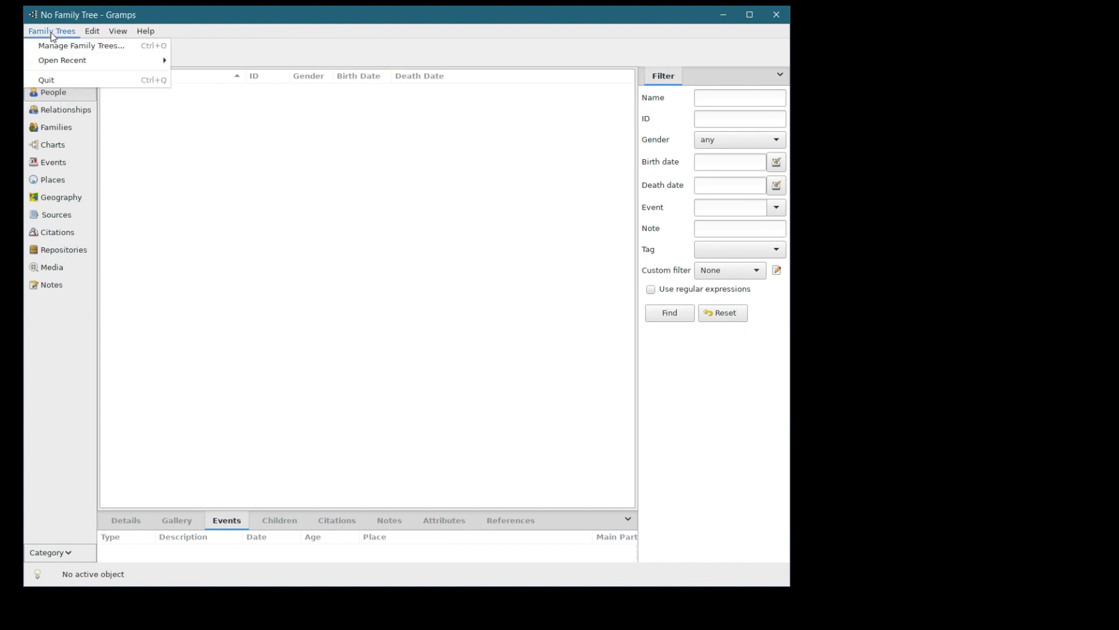
pyautogui.click(55, 45)
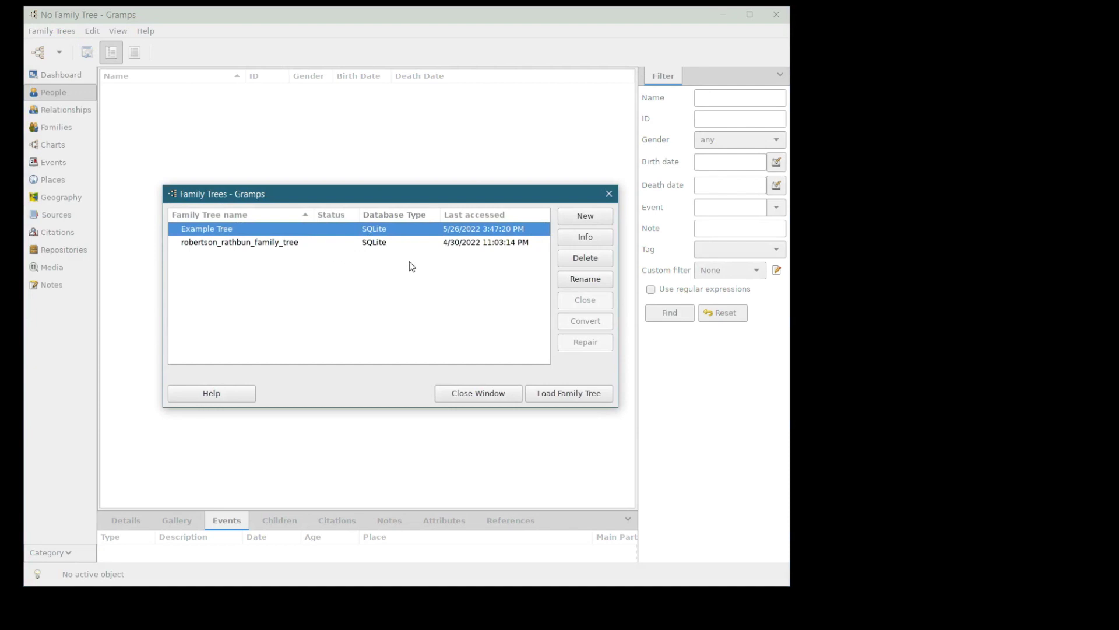
pyautogui.click(582, 217)
pyautogui.write('ma')
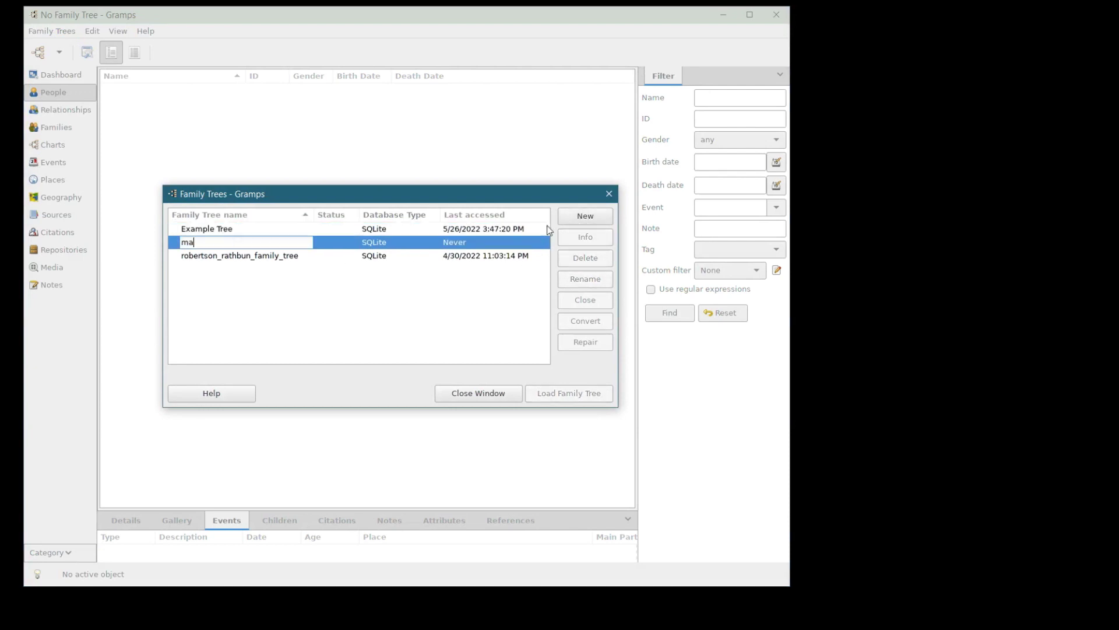
pyautogui.write('ke_places')
pyautogui.press('Return')
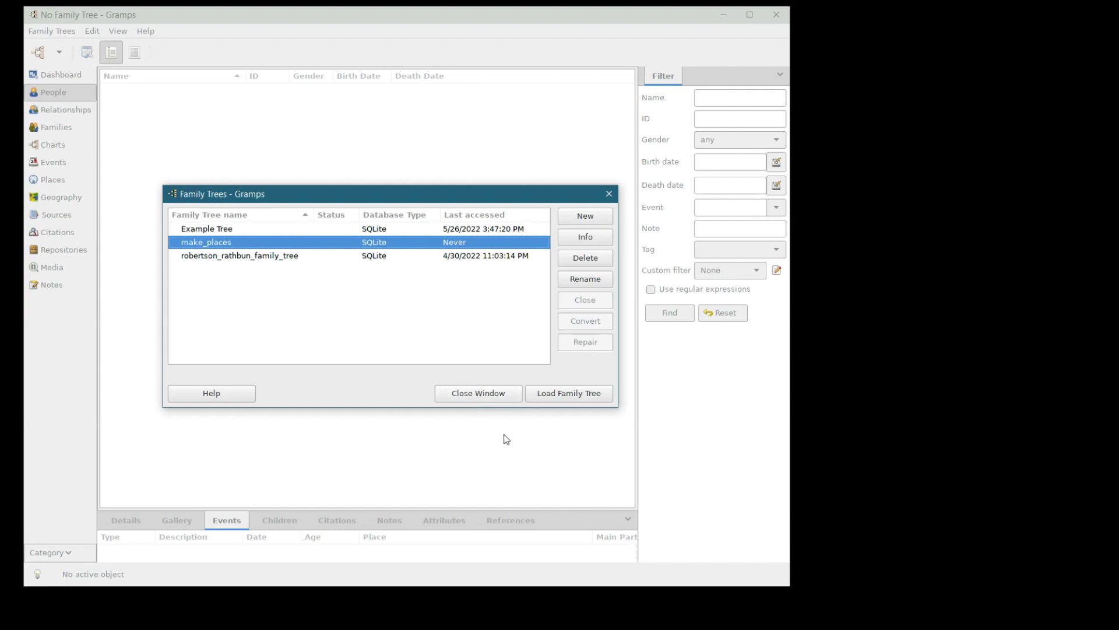
pyautogui.click(545, 394)
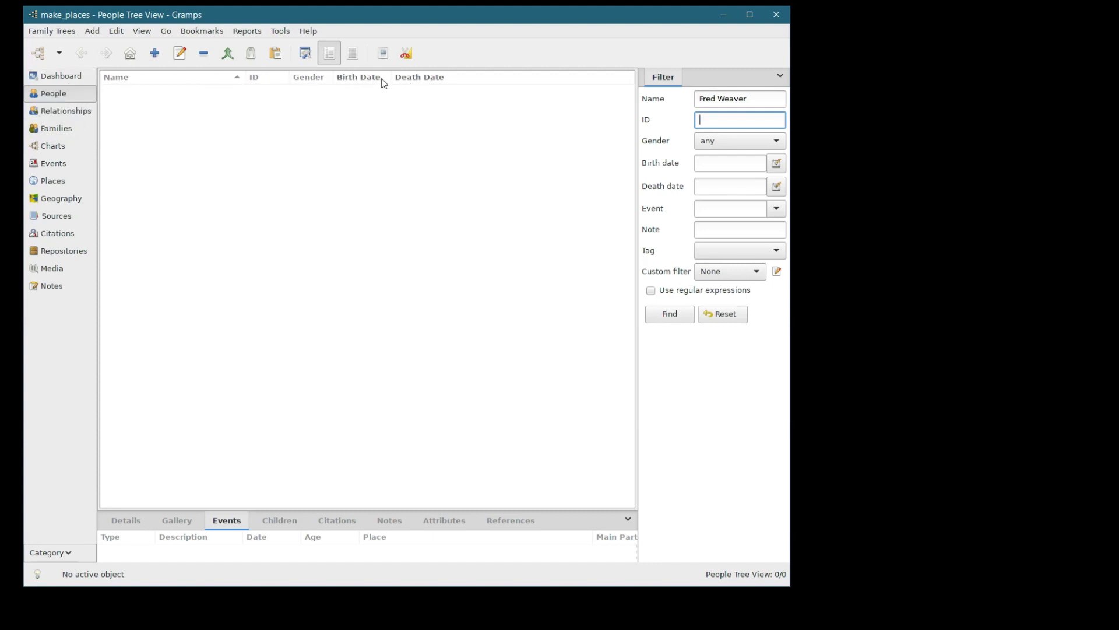
pyautogui.click(155, 54)
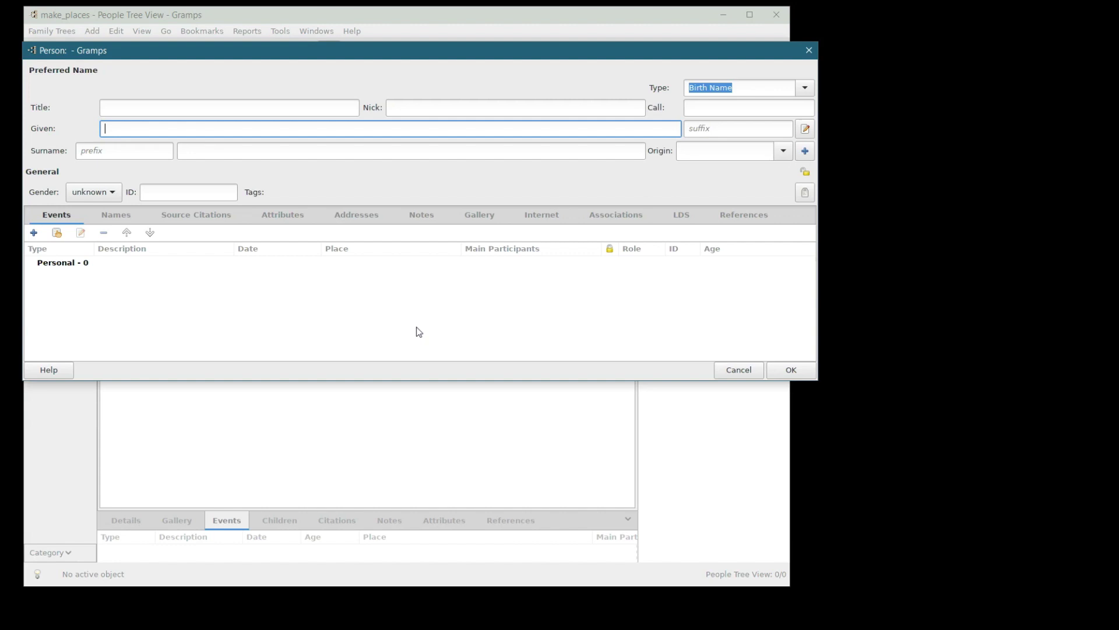
pyautogui.press('Tab')
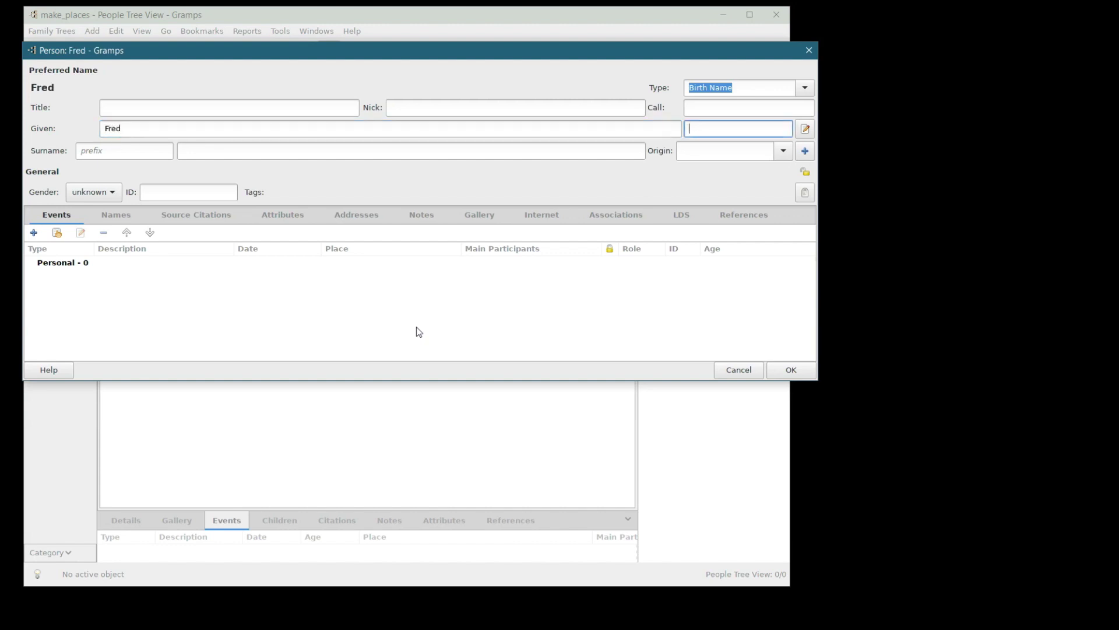
pyautogui.press('Tab')
pyautogui.press('Tab')
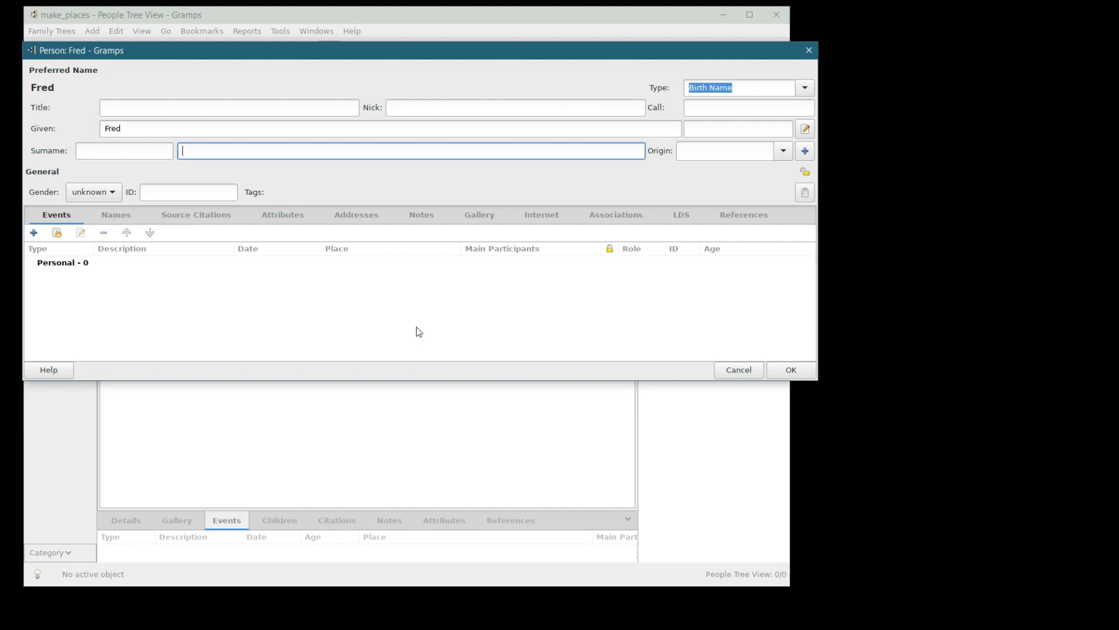
pyautogui.hotkey('shift', 'Tab')
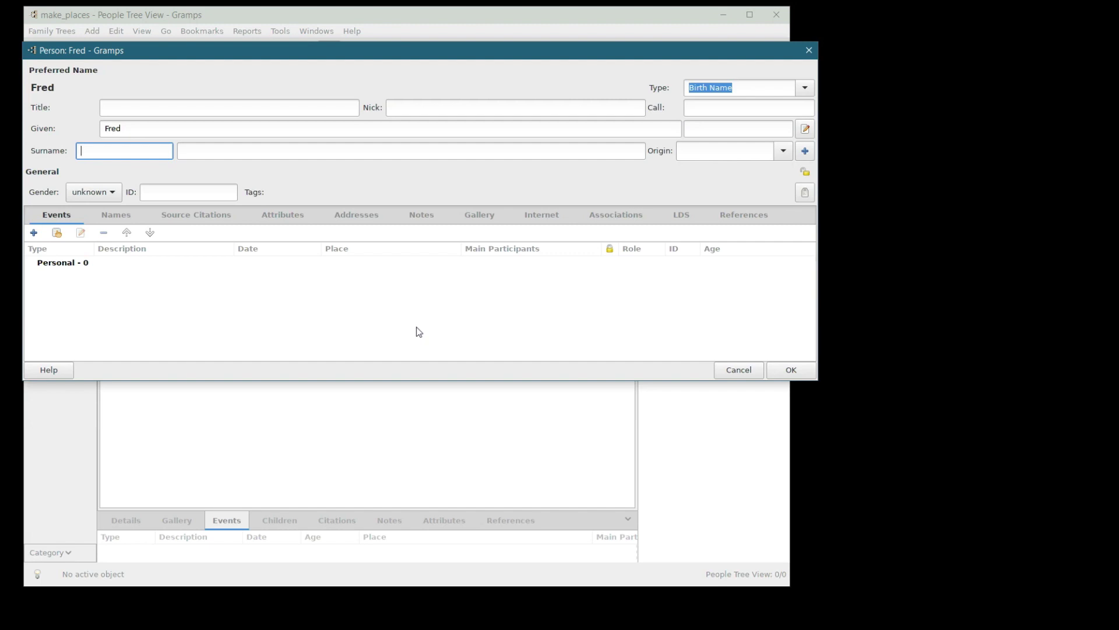
pyautogui.press('Tab')
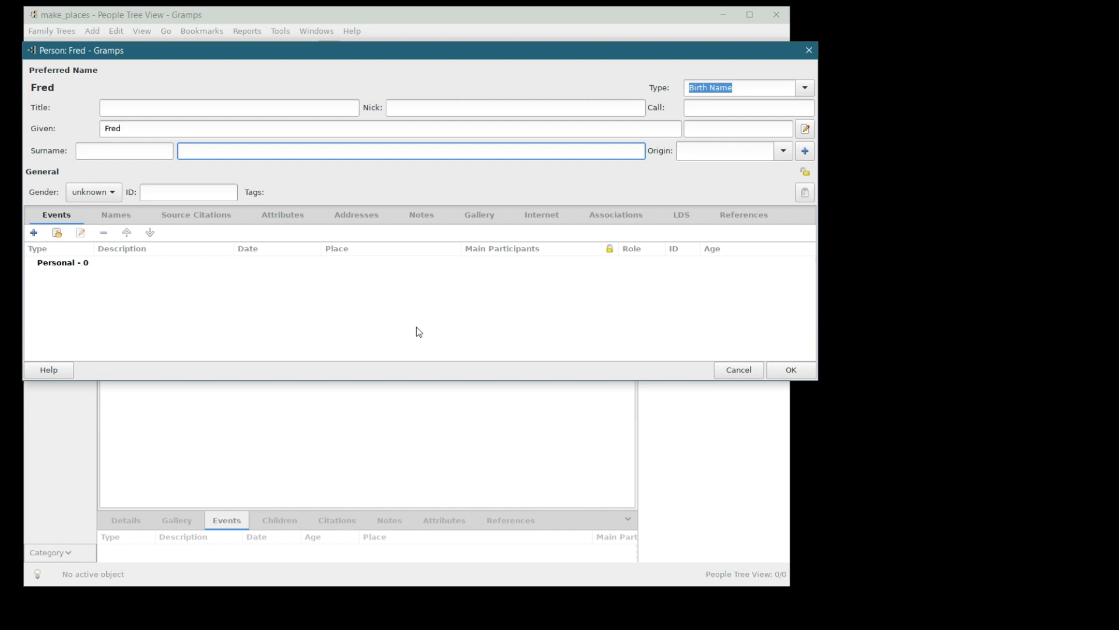
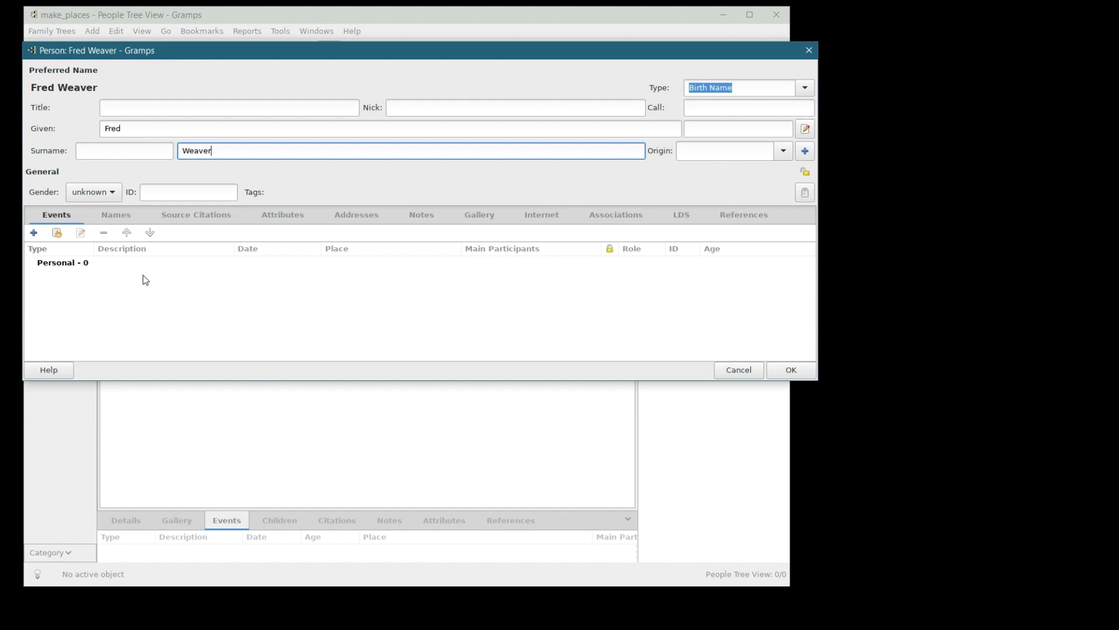
pyautogui.press('Tab')
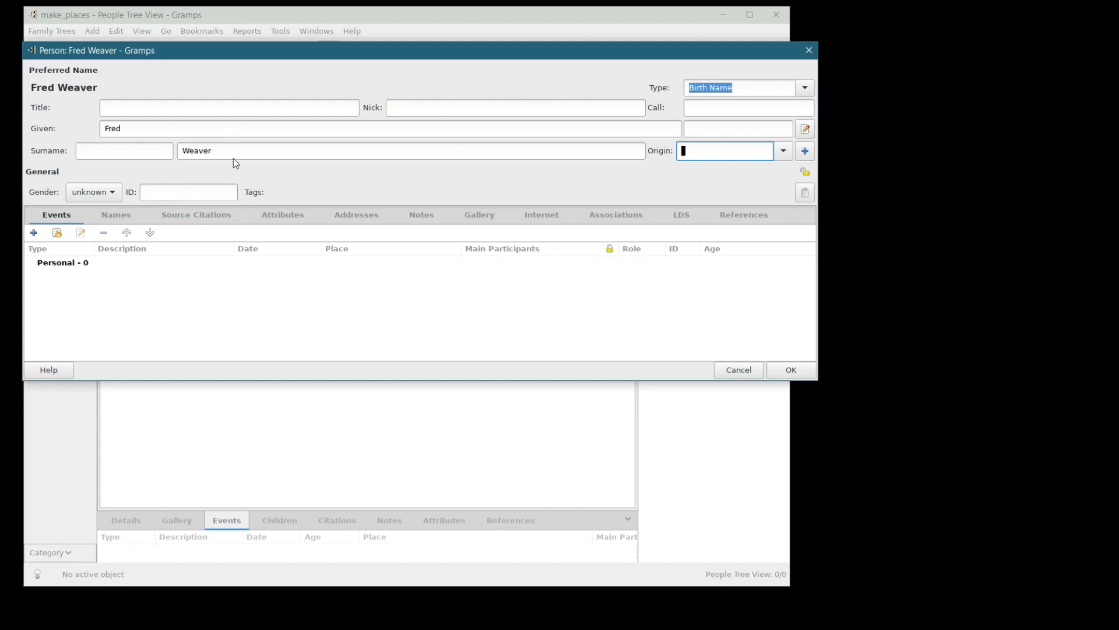
pyautogui.click(214, 150)
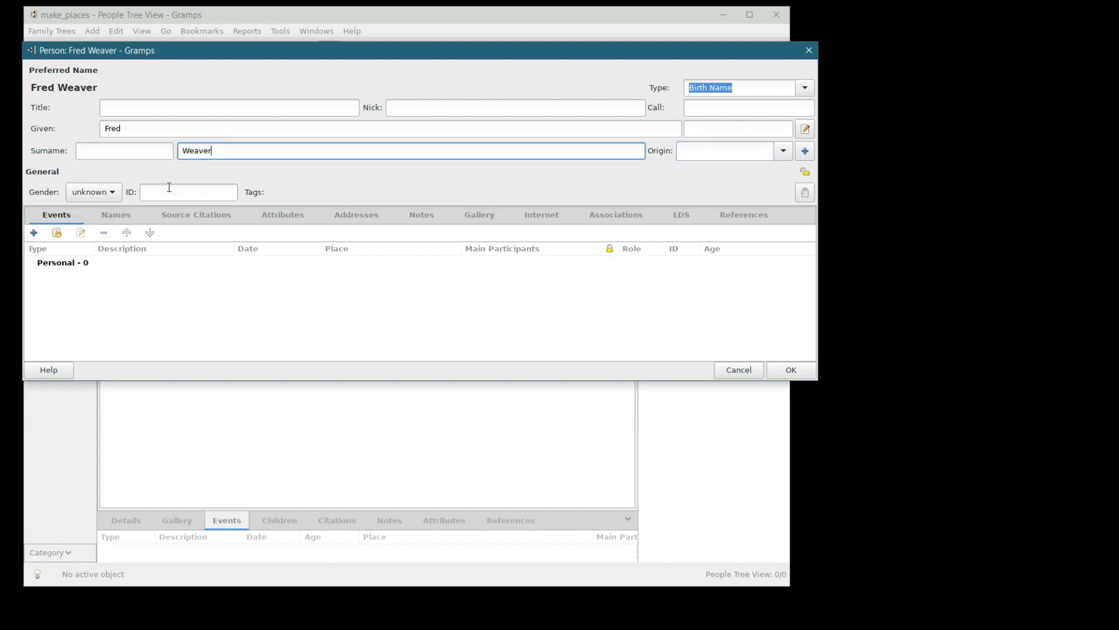
pyautogui.click(93, 194)
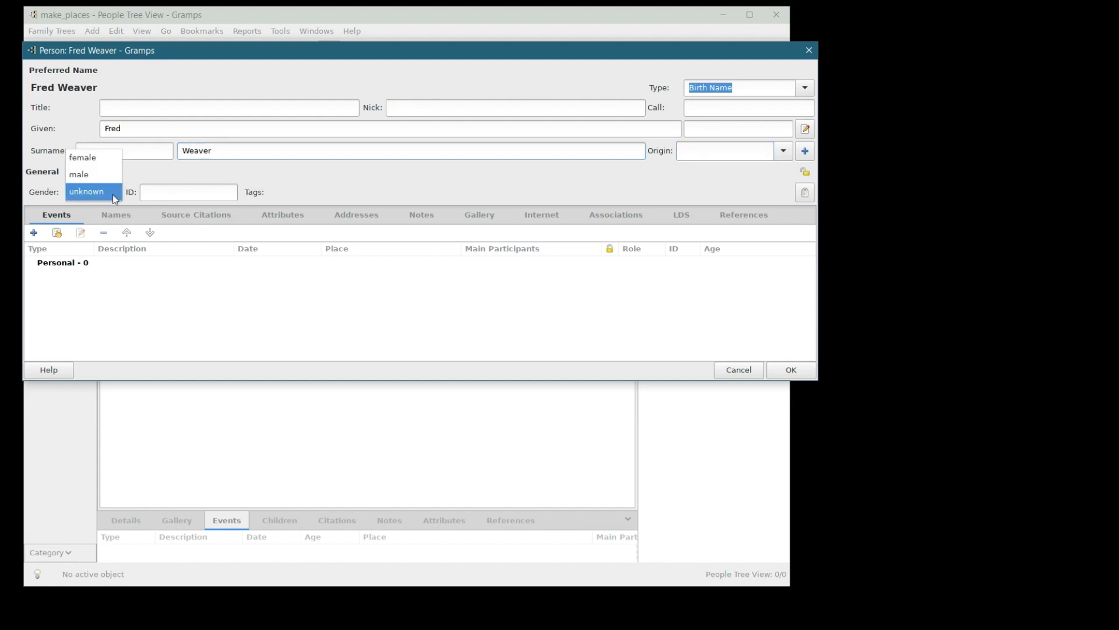
pyautogui.click(85, 176)
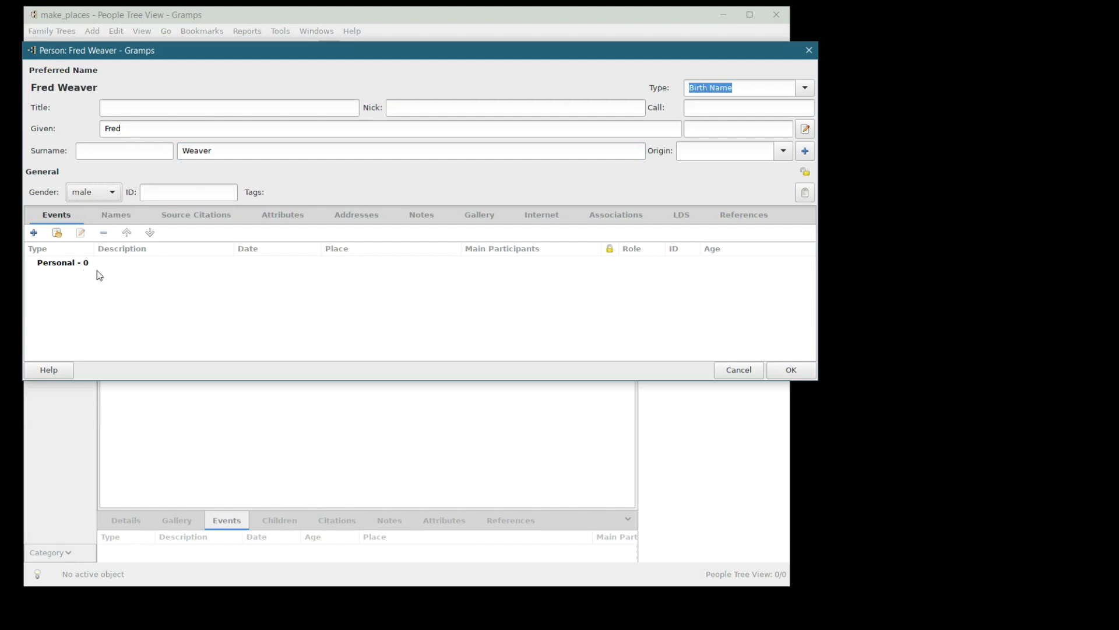
pyautogui.click(790, 371)
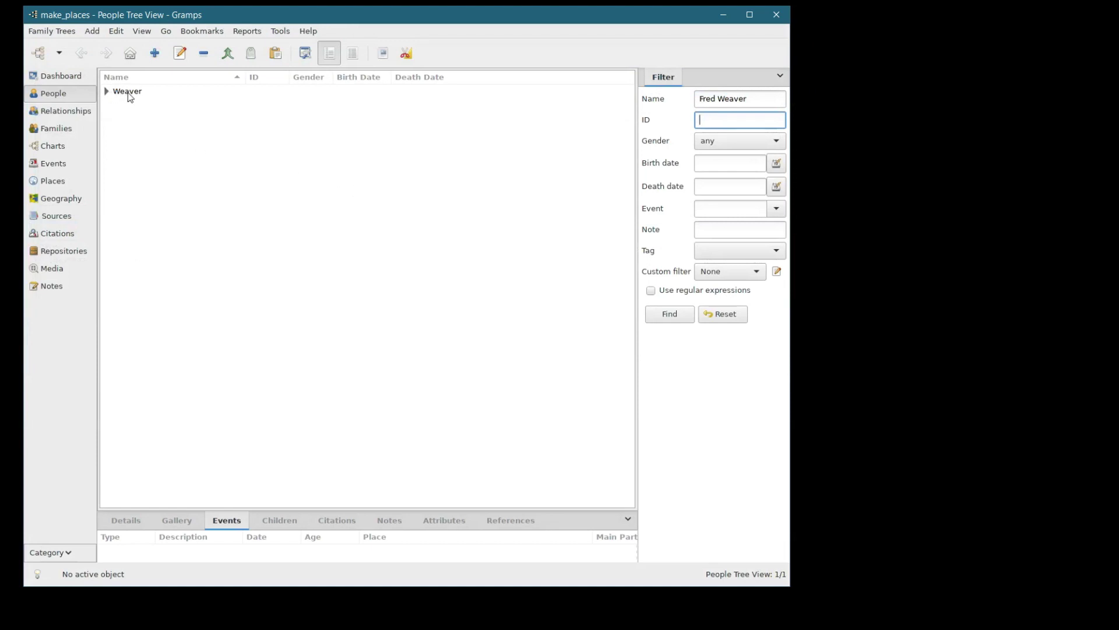
pyautogui.click(106, 91)
pyautogui.click(145, 105)
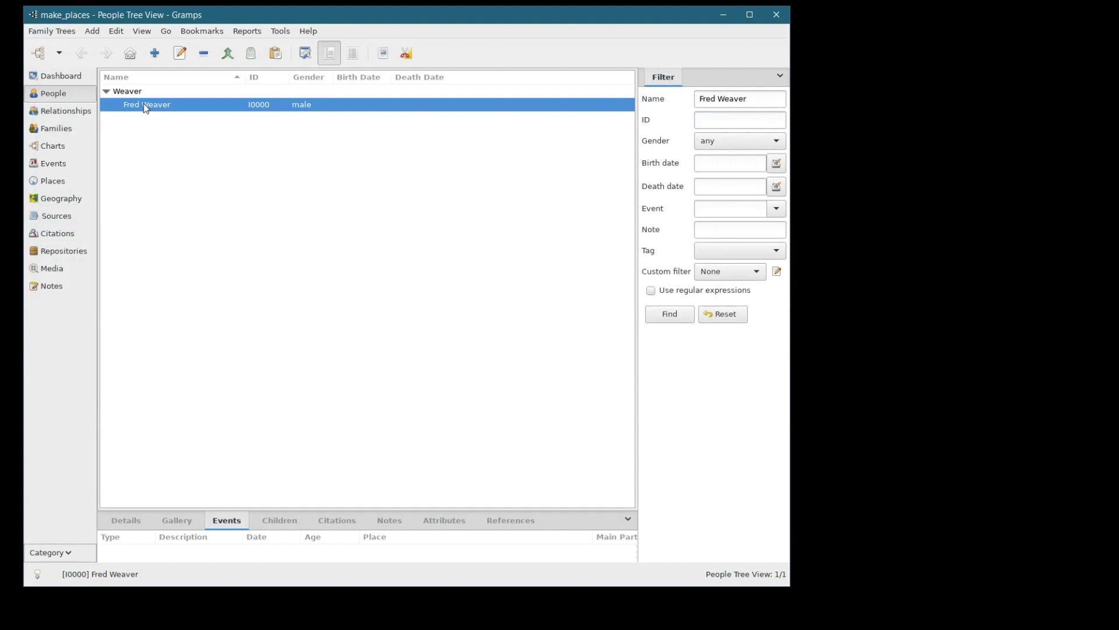
pyautogui.doubleClick(145, 106)
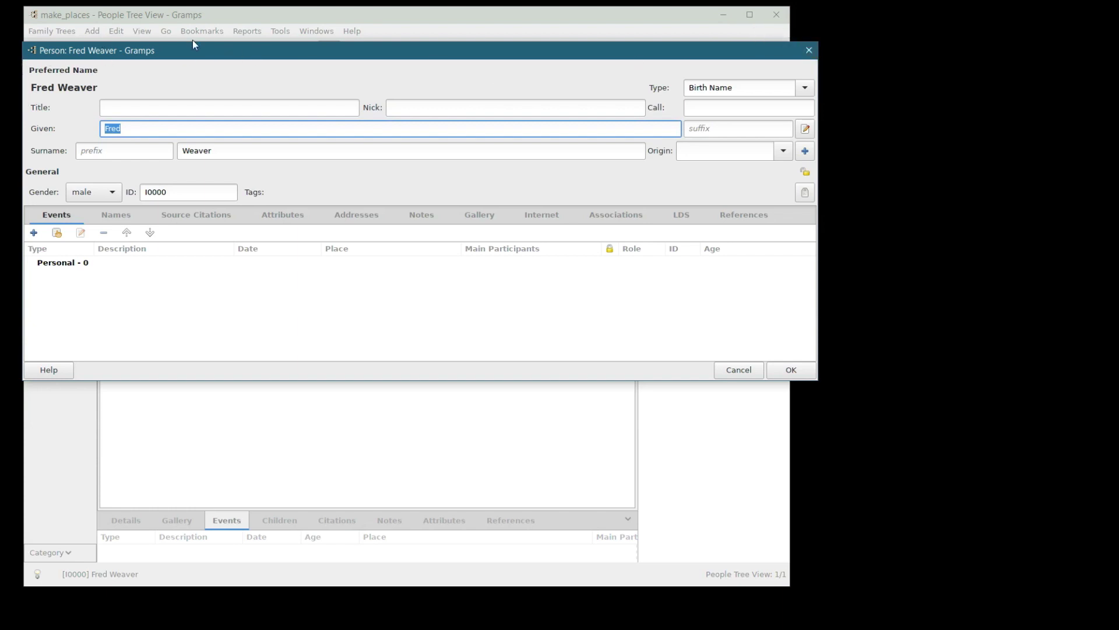
pyautogui.moveTo(194, 55)
pyautogui.mouseDown()
pyautogui.moveTo(150, 56)
pyautogui.moveTo(194, 48)
pyautogui.mouseUp()
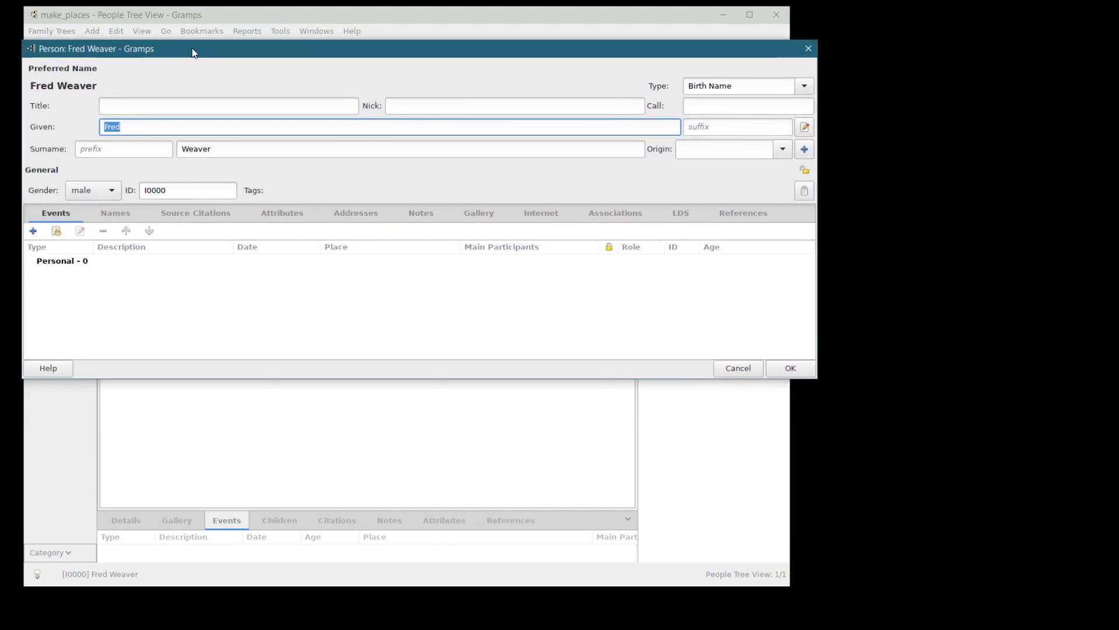
pyautogui.press('Escape')
# - Start a new place in Places and look up Gardendale, TX on Google Maps in Firefox
pyautogui.click(51, 181)
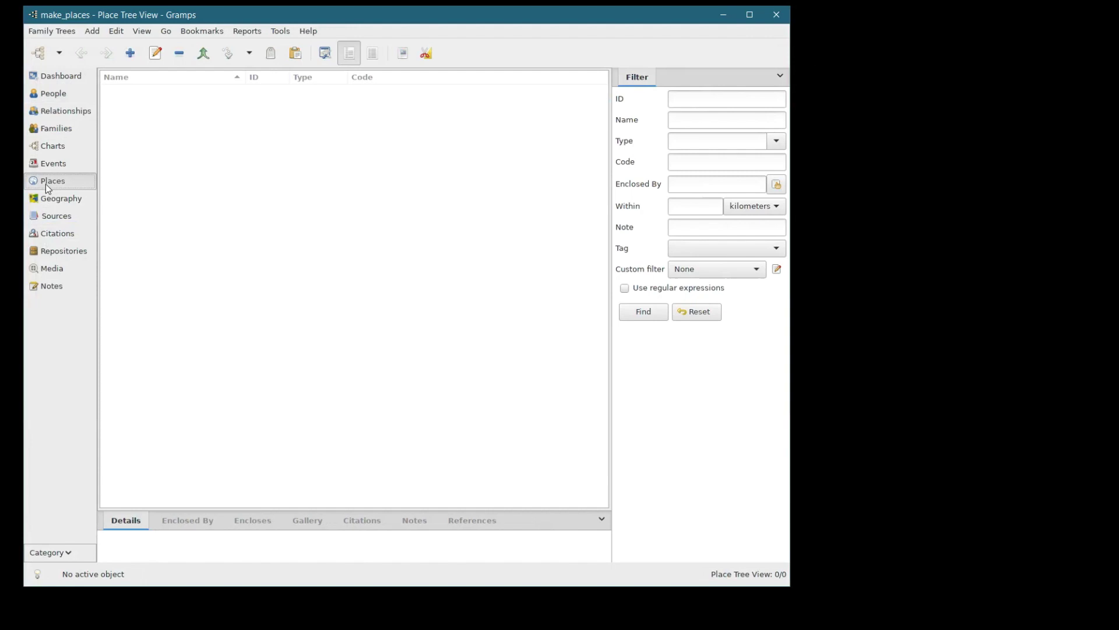
pyautogui.click(130, 54)
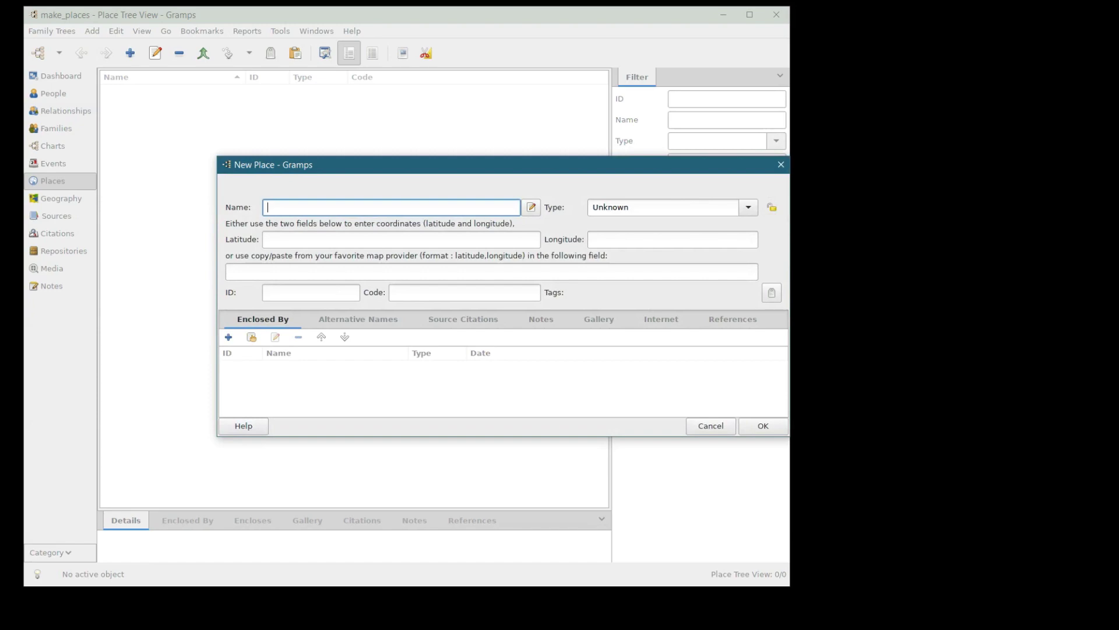
pyautogui.hotkey('alt', 'Tab')
pyautogui.hotkey('ctrl', 't')
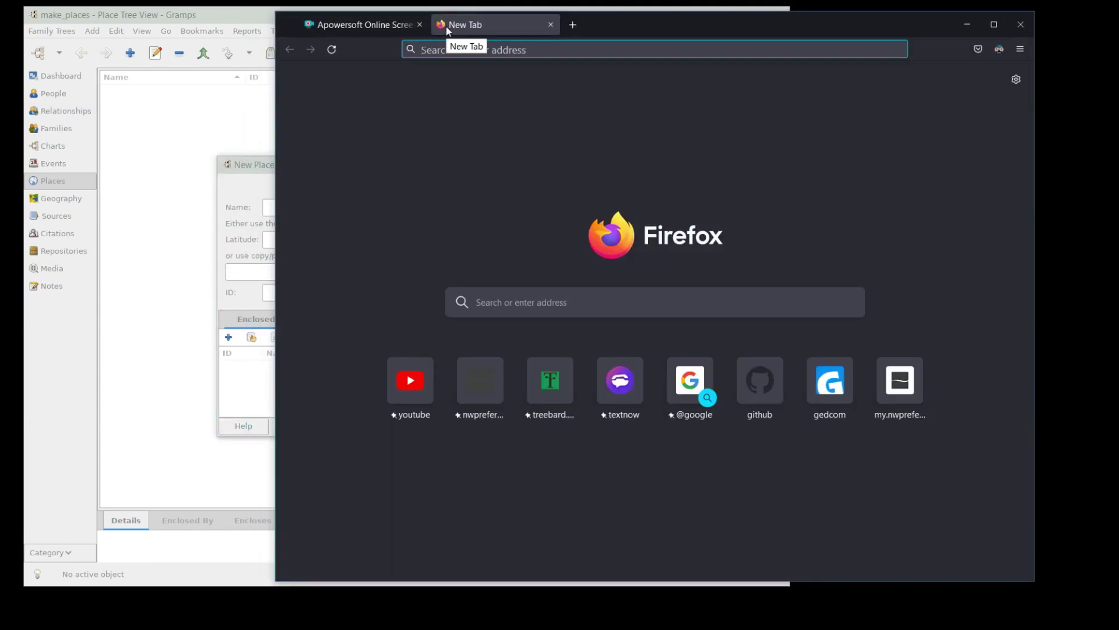
pyautogui.hotkey('ctrl', 'v')
pyautogui.press('Return')
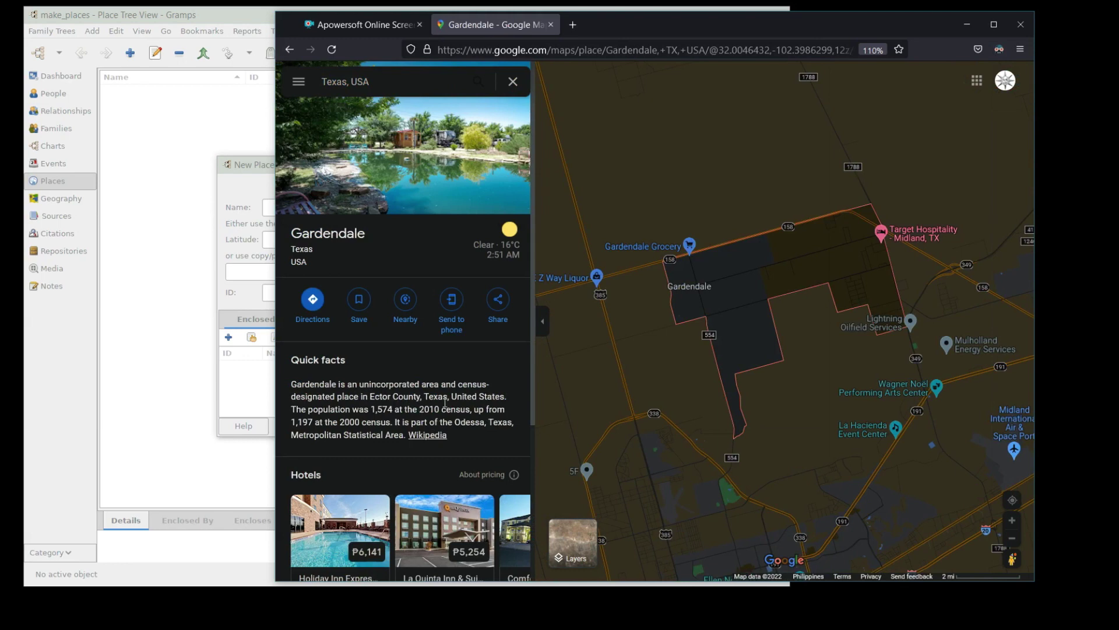
# - Enter the place name 'Gardendale, Ector County, Texas, USA', leaving the type unchanged
pyautogui.hotkey('alt', 'Tab')
pyautogui.write('Gar')
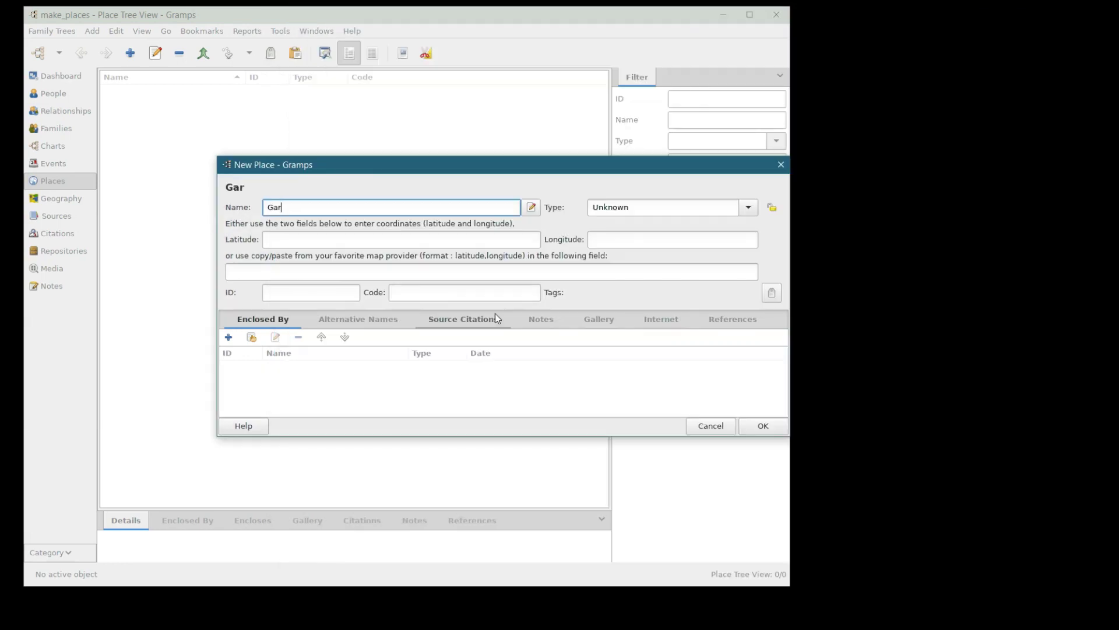
pyautogui.write('dendale, Ecto')
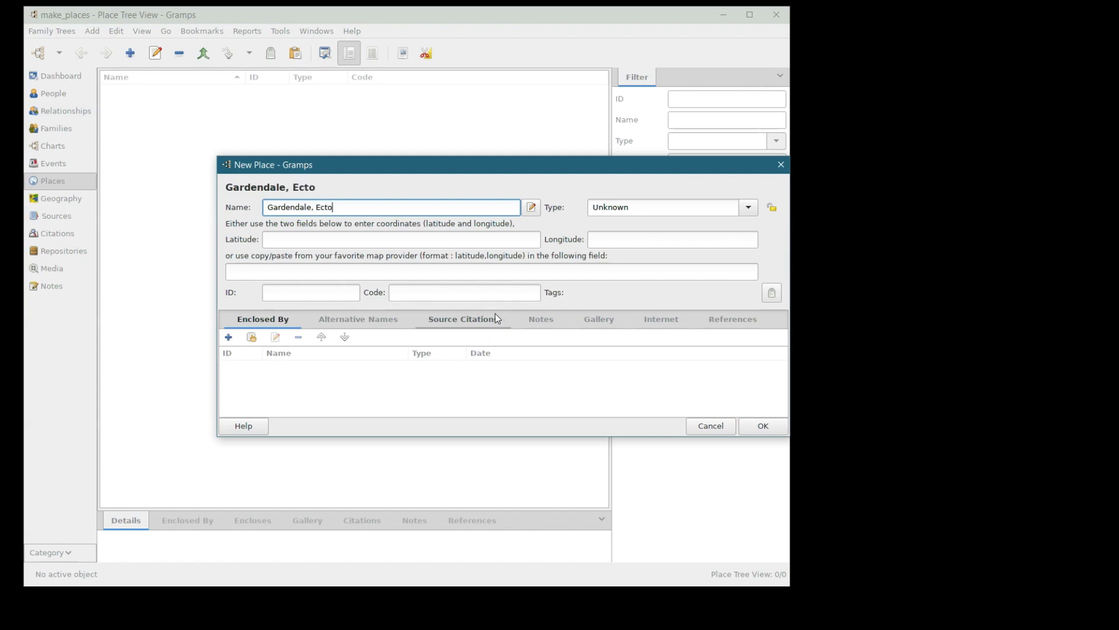
pyautogui.write('r County, Texa')
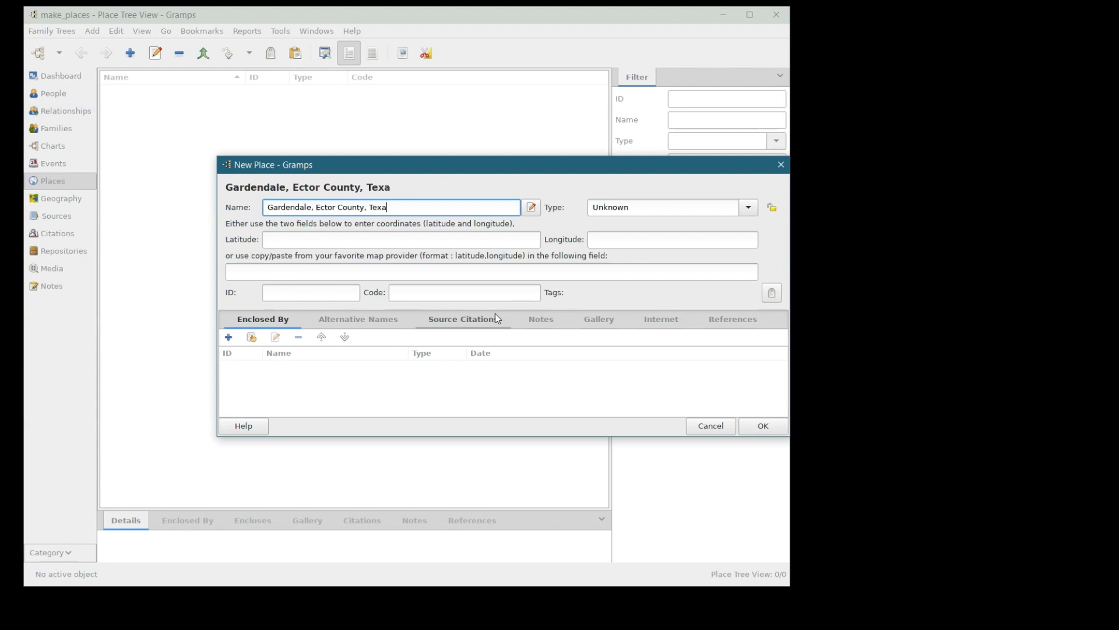
pyautogui.write('s, USA')
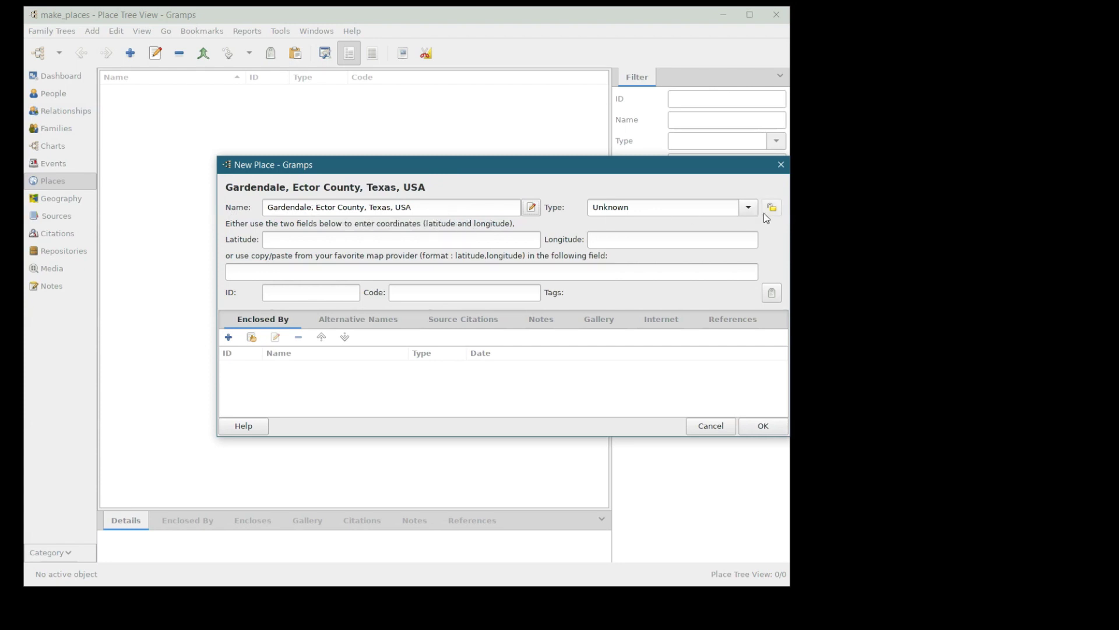
pyautogui.click(747, 209)
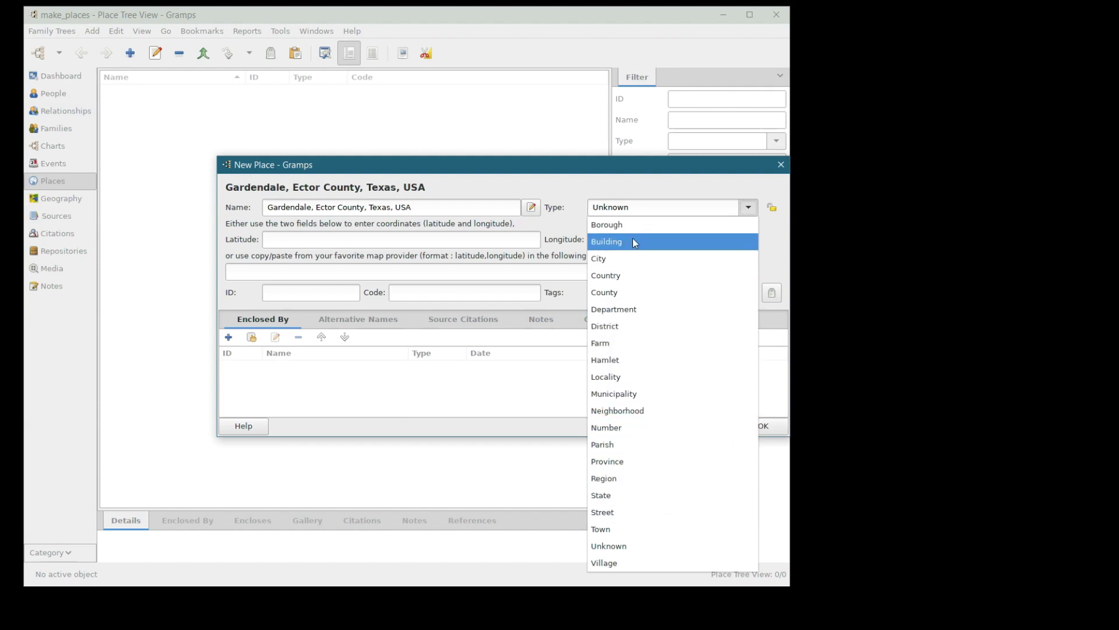
pyautogui.click(642, 210)
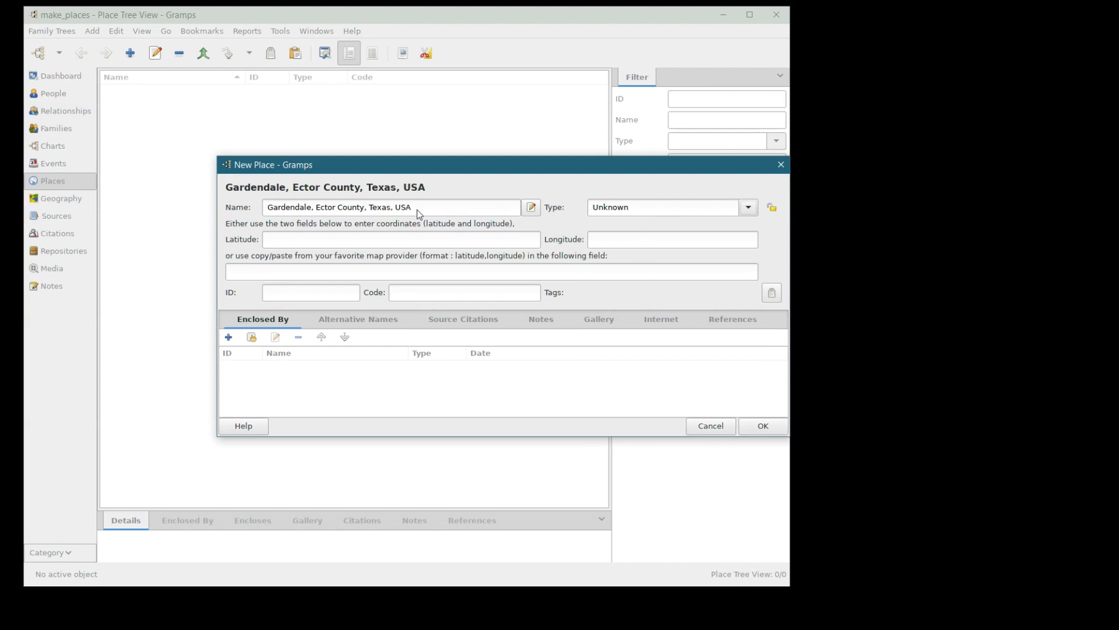
# - Trim the place name back toward 'Gardendale', keeping the type Unknown
pyautogui.moveTo(411, 208); pyautogui.dragTo(314, 209)
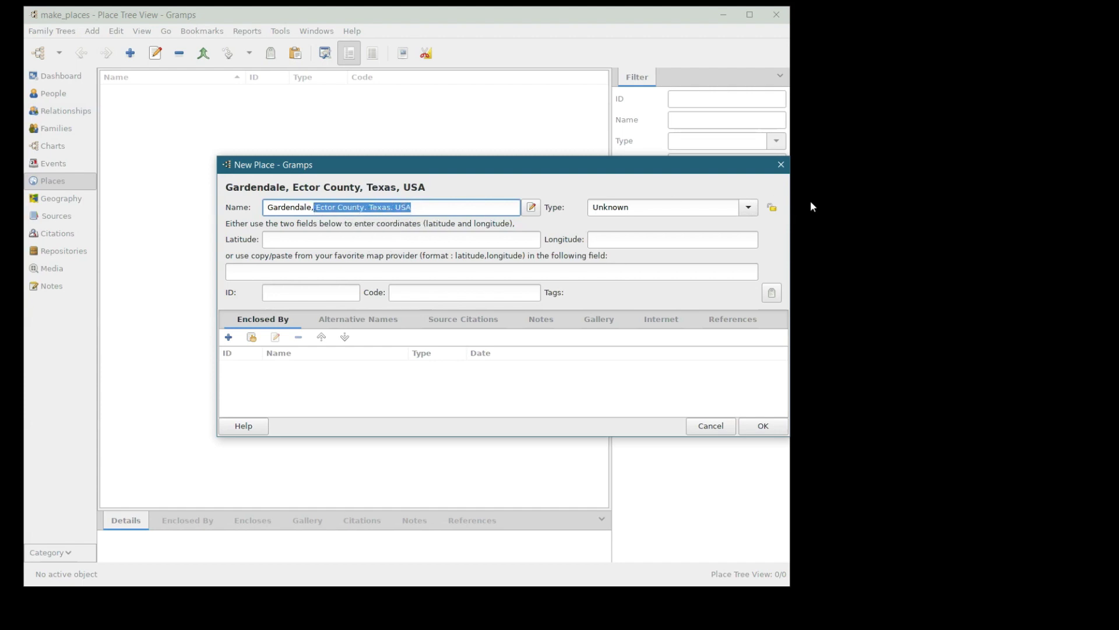
pyautogui.click(748, 208)
pyautogui.click(748, 208)
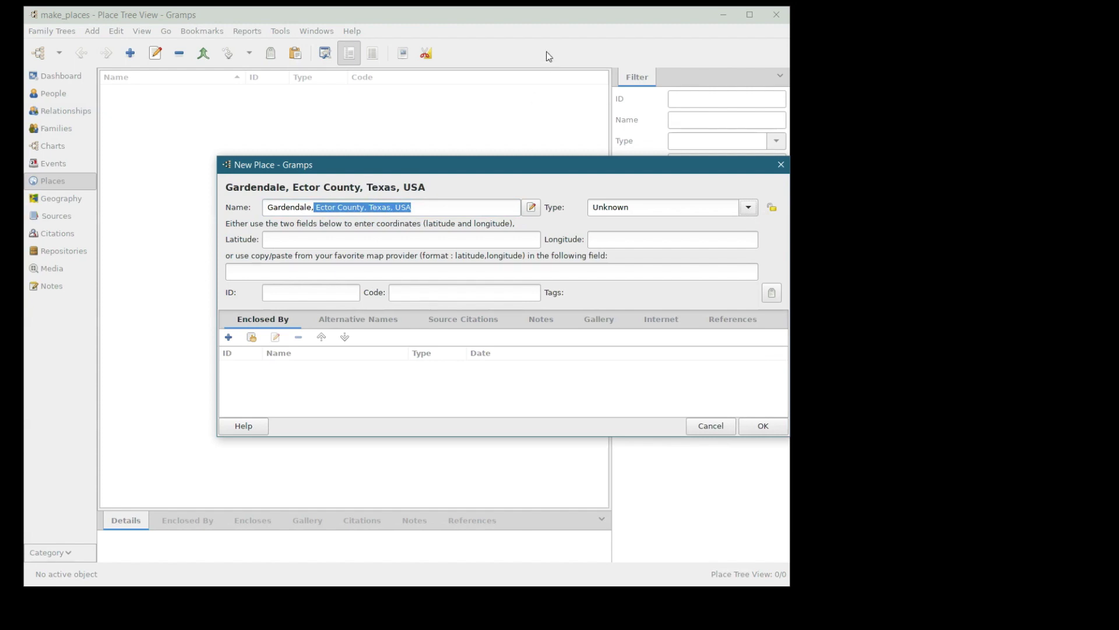
pyautogui.click(427, 207)
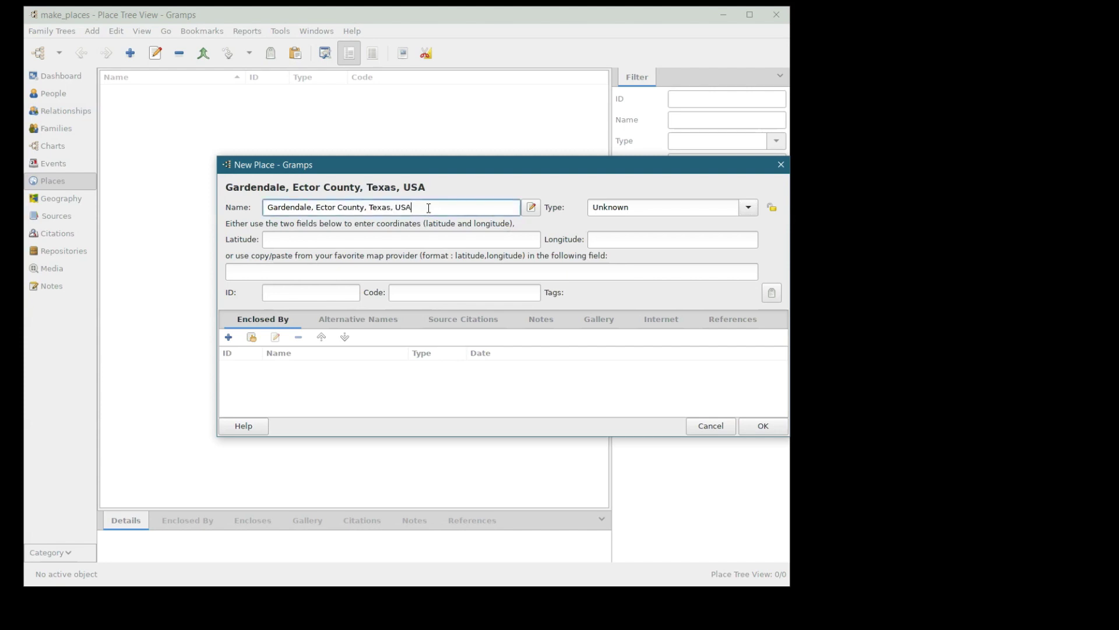
pyautogui.press('BackSpace')
pyautogui.press('BackSpace')
pyautogui.press('BackSpace')
pyautogui.press('BackSpace')
pyautogui.press('BackSpace')
pyautogui.press('BackSpace')
pyautogui.press('BackSpace')
pyautogui.press('BackSpace')
pyautogui.press('BackSpace')
pyautogui.press('BackSpace')
pyautogui.press('BackSpace')
pyautogui.press('BackSpace')
pyautogui.press('BackSpace')
pyautogui.press('BackSpace')
pyautogui.press('BackSpace')
pyautogui.press('BackSpace')
pyautogui.press('BackSpace')
pyautogui.press('BackSpace')
pyautogui.press('BackSpace')
pyautogui.press('BackSpace')
pyautogui.press('BackSpace')
pyautogui.press('BackSpace')
pyautogui.press('BackSpace')
pyautogui.press('BackSpace')
pyautogui.press('BackSpace')
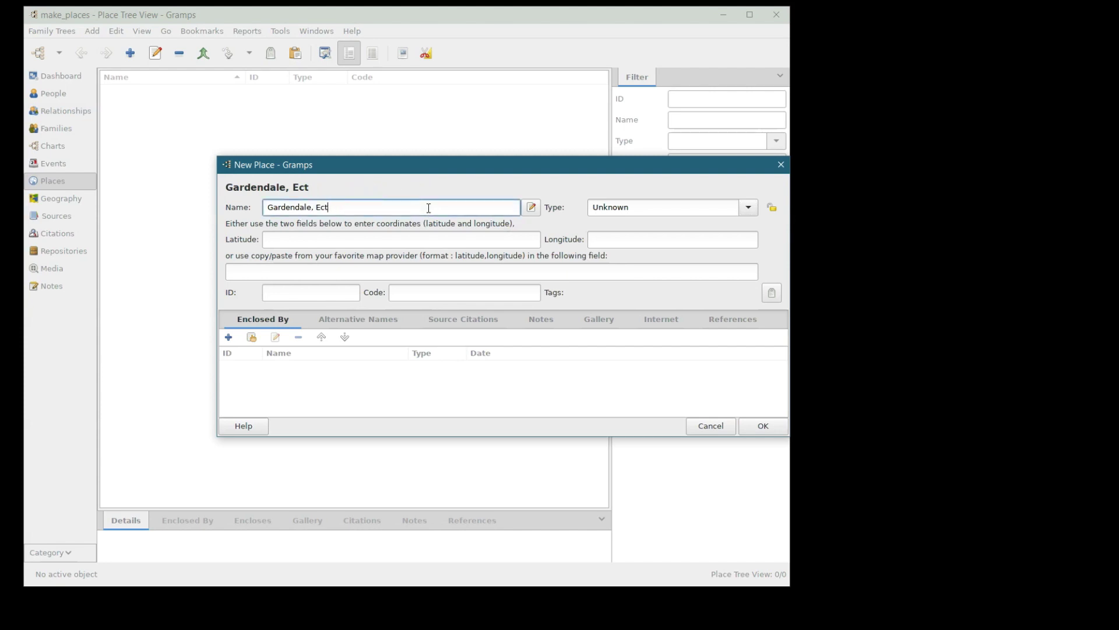
pyautogui.press('BackSpace')
pyautogui.click(755, 430)
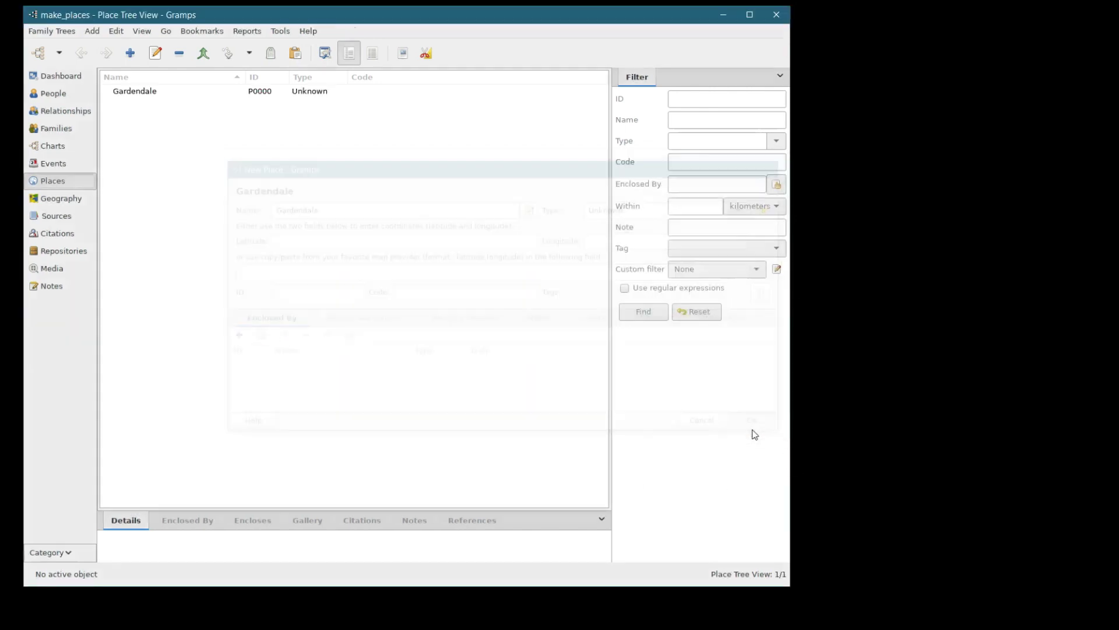
pyautogui.click(142, 97)
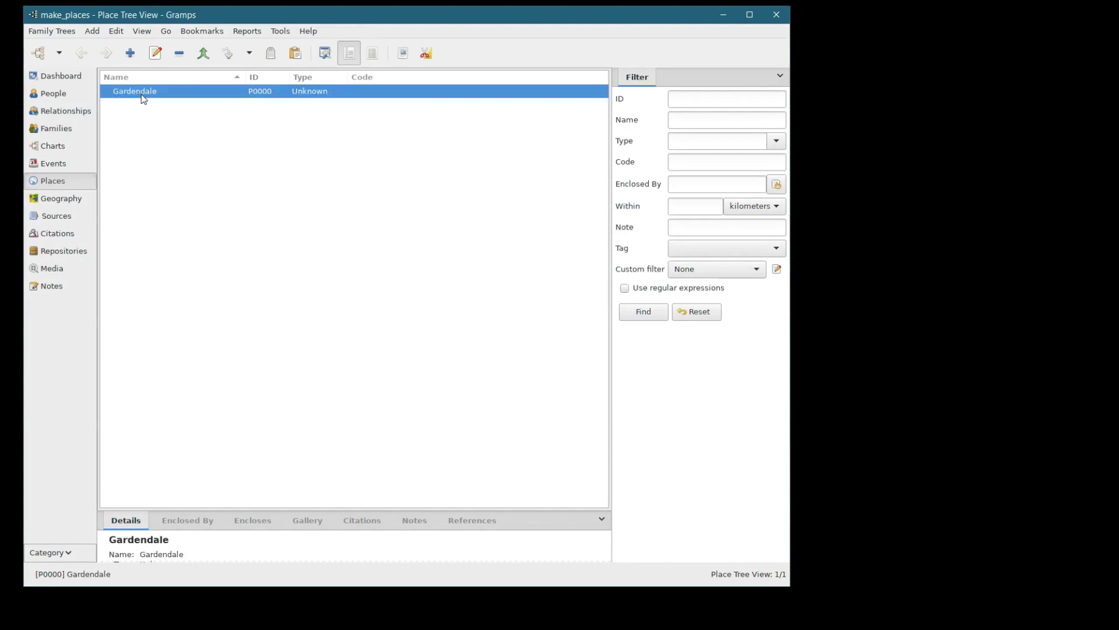
pyautogui.doubleClick(144, 93)
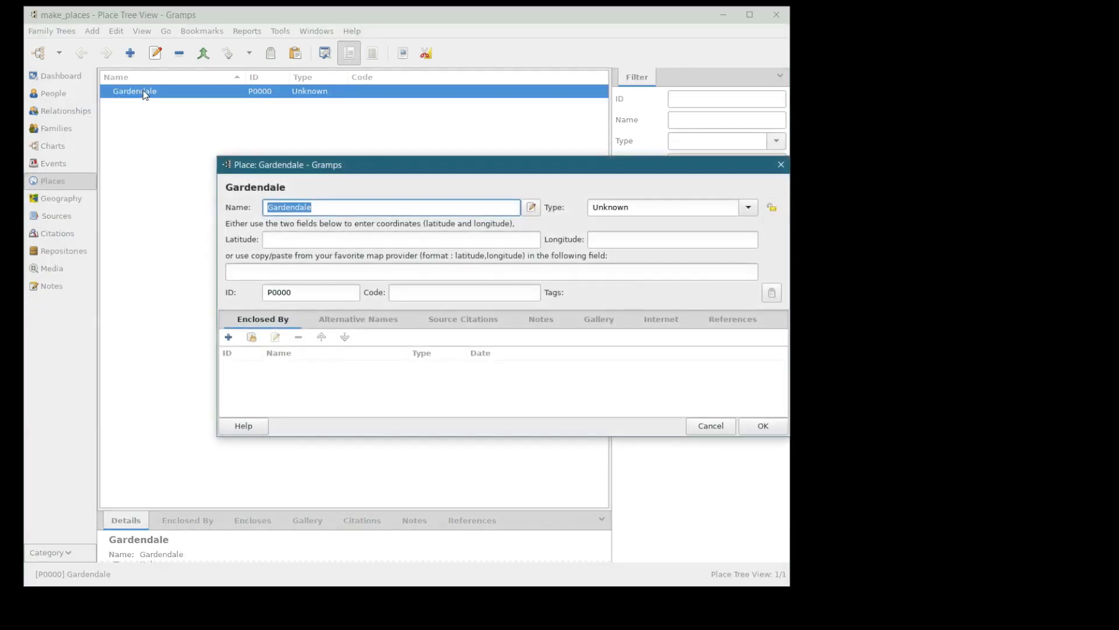
pyautogui.click(715, 425)
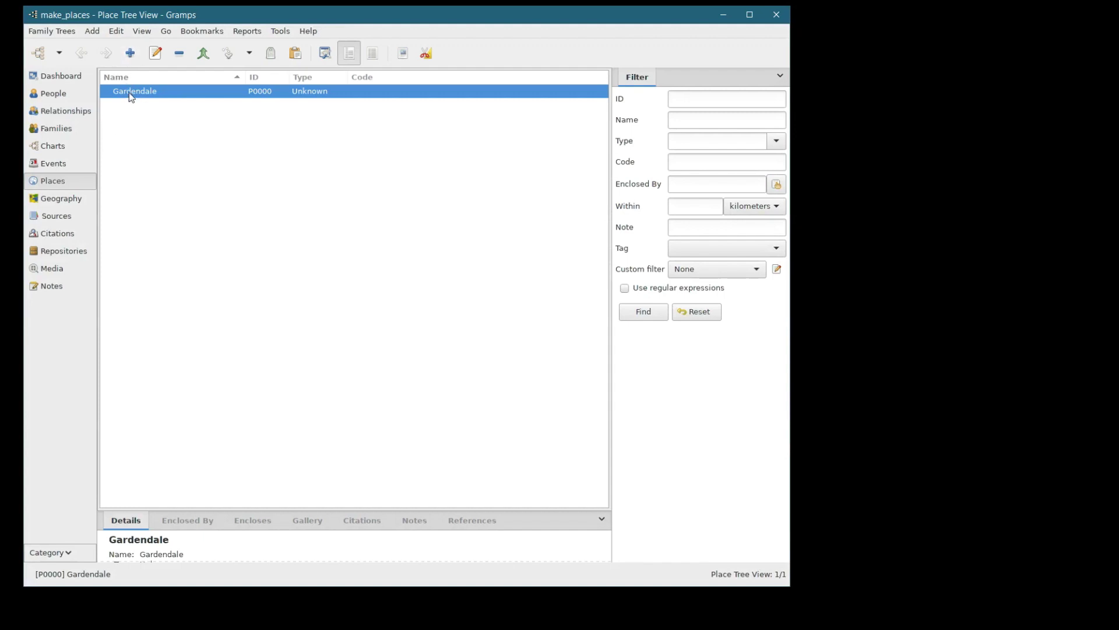
# - Start a New Place enclosed by Gardendale (P0000) and reposition its dialog
pyautogui.click(130, 53)
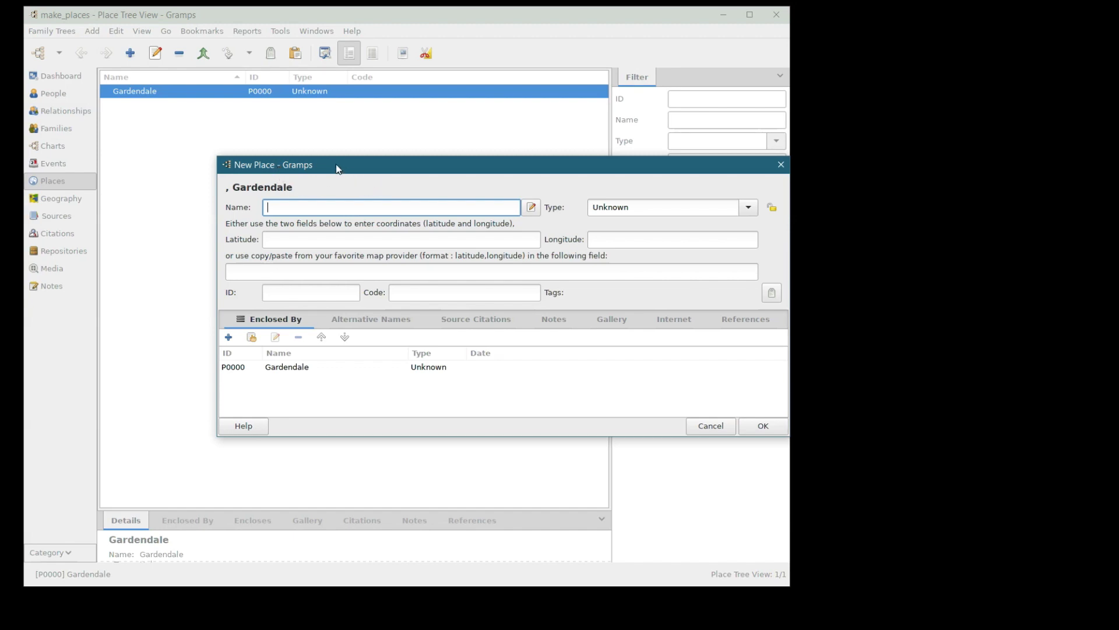
pyautogui.moveTo(324, 162); pyautogui.dragTo(257, 154)
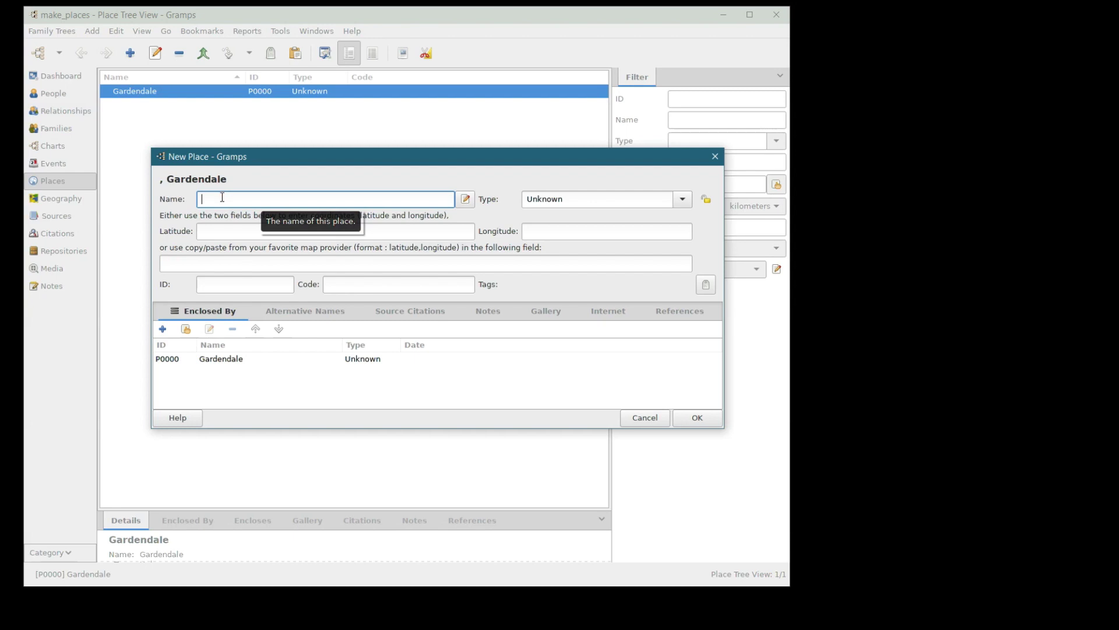
# - Name the new place 'Ector County', leave its type unchanged, and save it under Gardendale
pyautogui.click(681, 200)
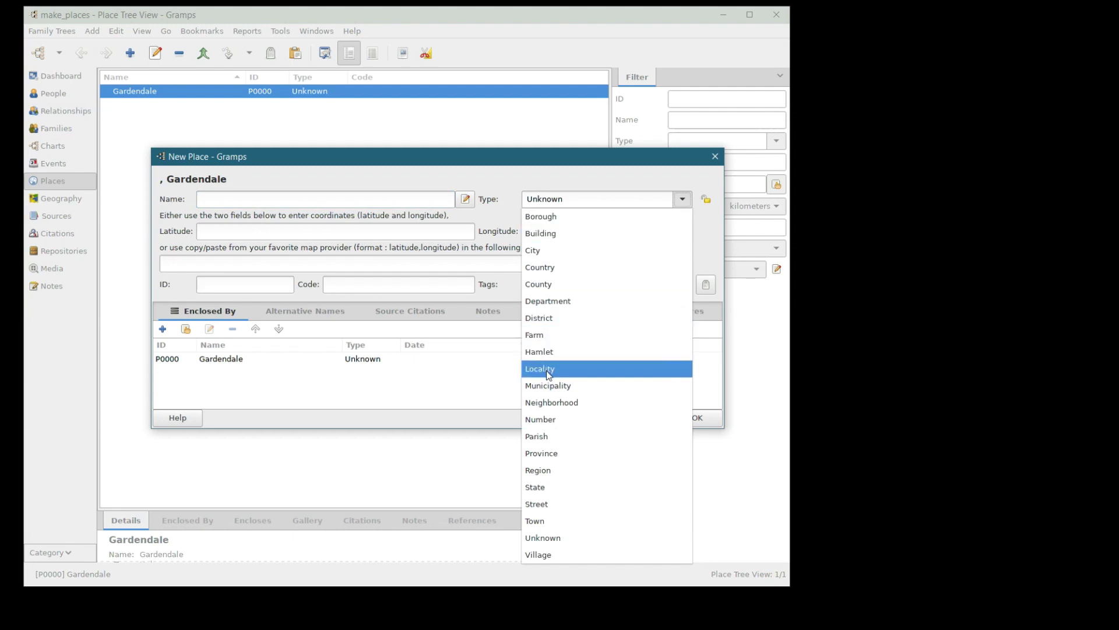
pyautogui.click(534, 159)
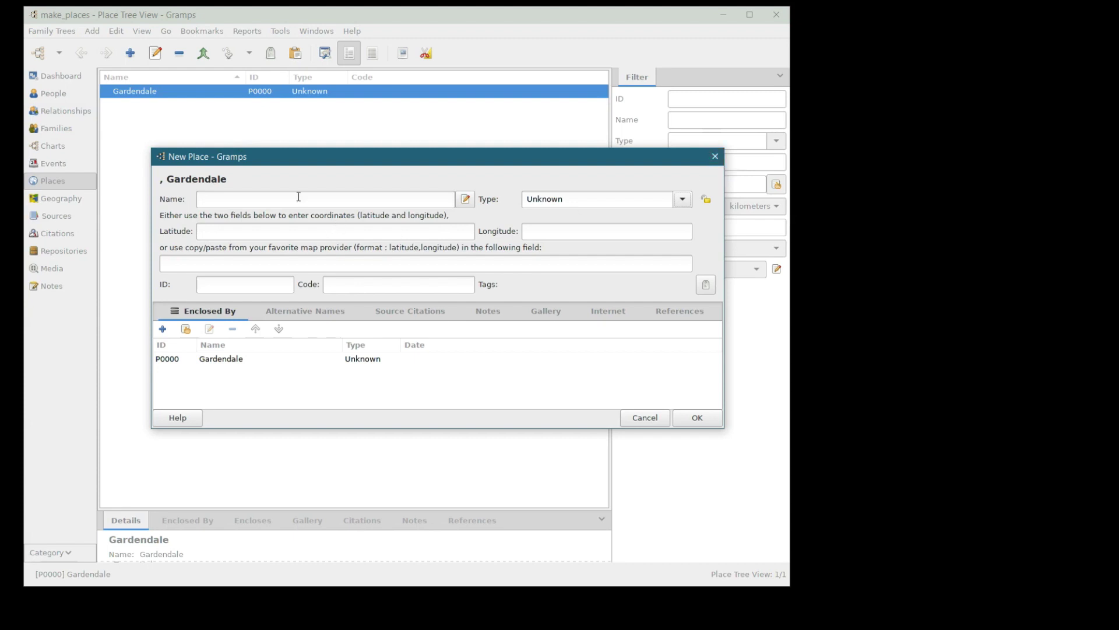
pyautogui.click(227, 199)
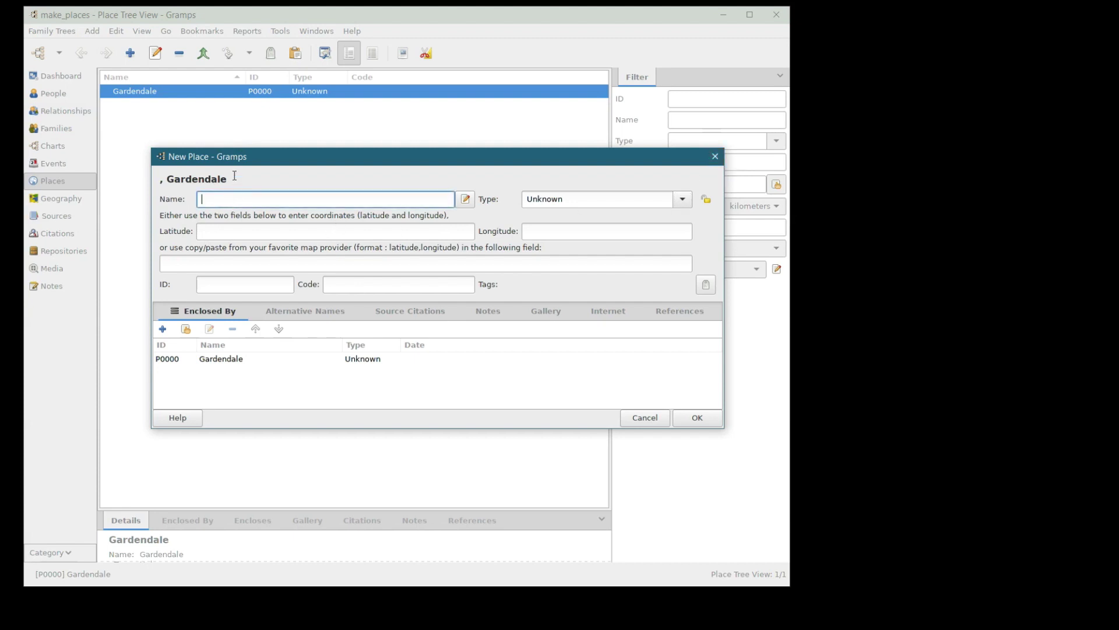
pyautogui.write('e')
pyautogui.press('BackSpace')
pyautogui.write('Ector County')
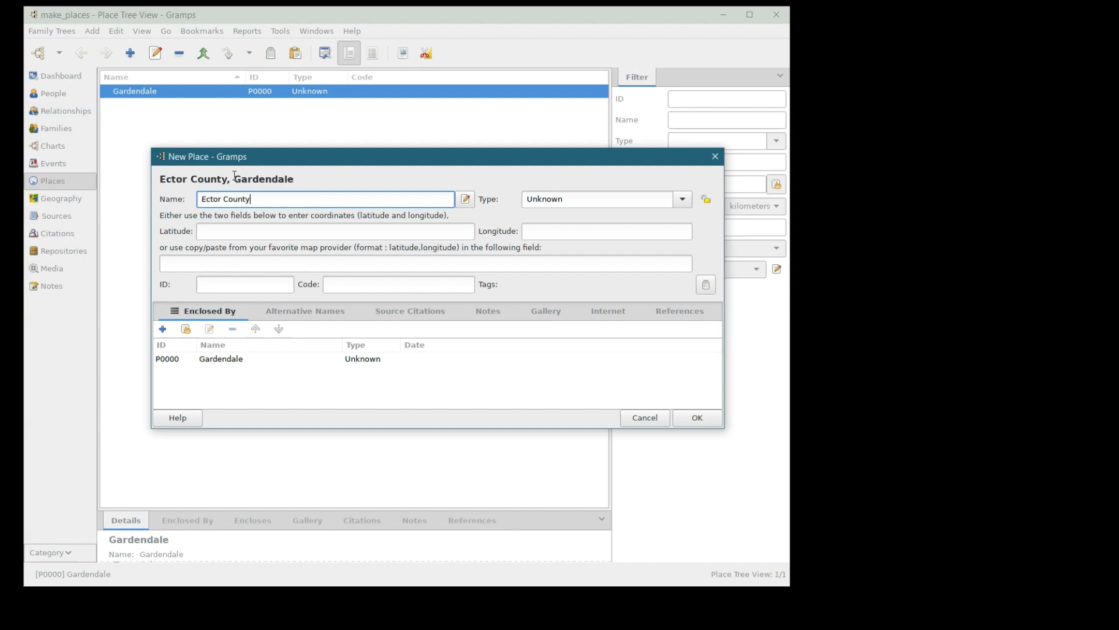
pyautogui.click(558, 405)
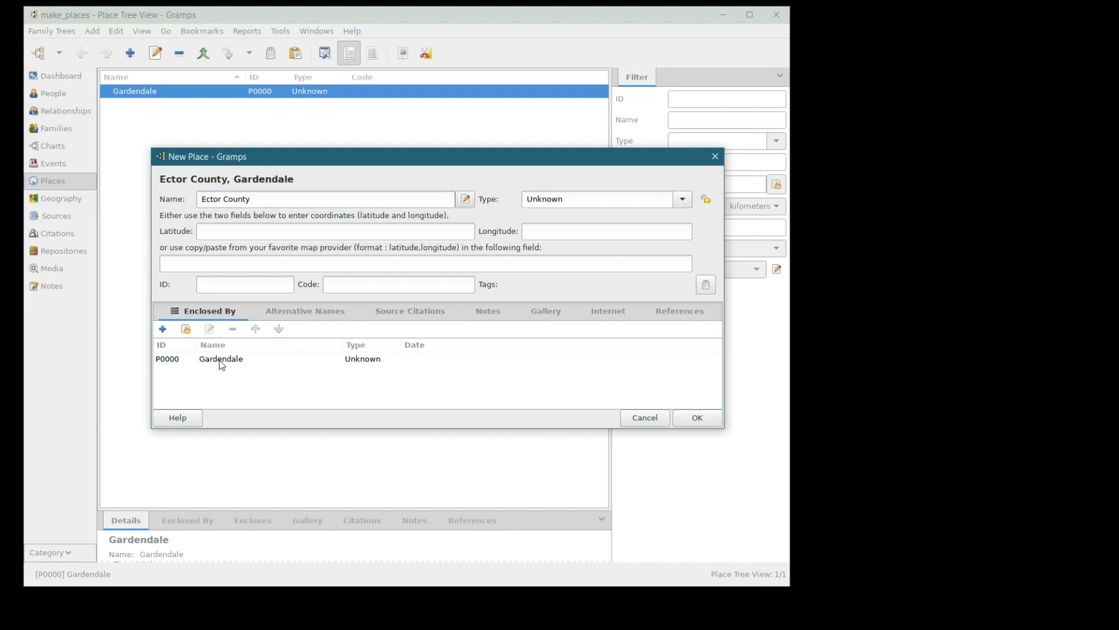
pyautogui.click(697, 419)
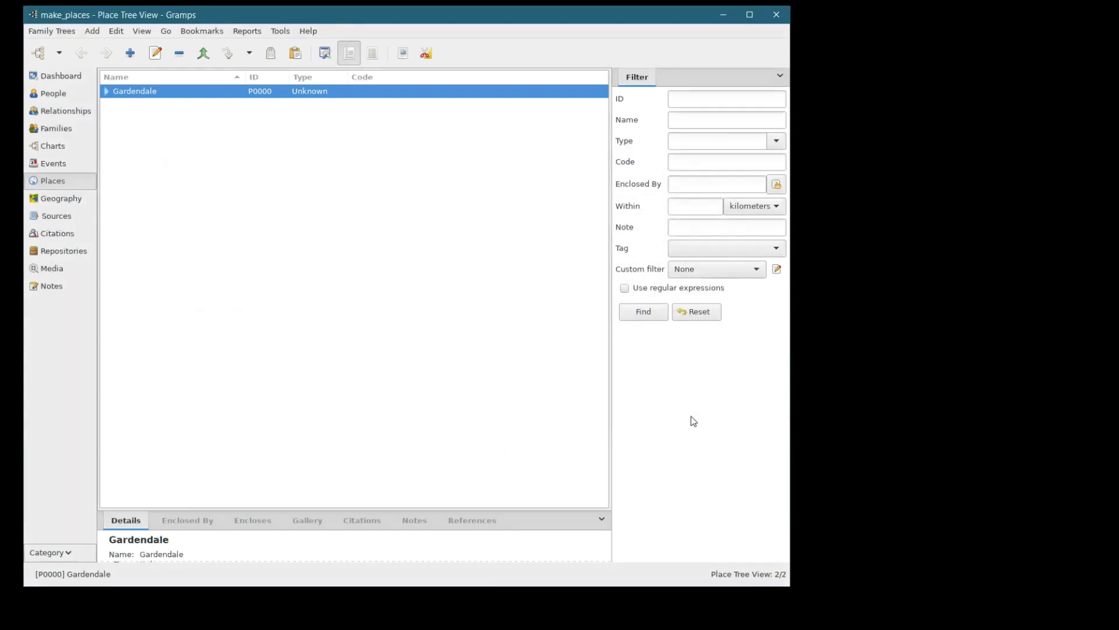
# - Expand Gardendale, open Ector County to check Gardendale in its Enclosed By tab, then close it
pyautogui.click(106, 91)
pyautogui.click(145, 106)
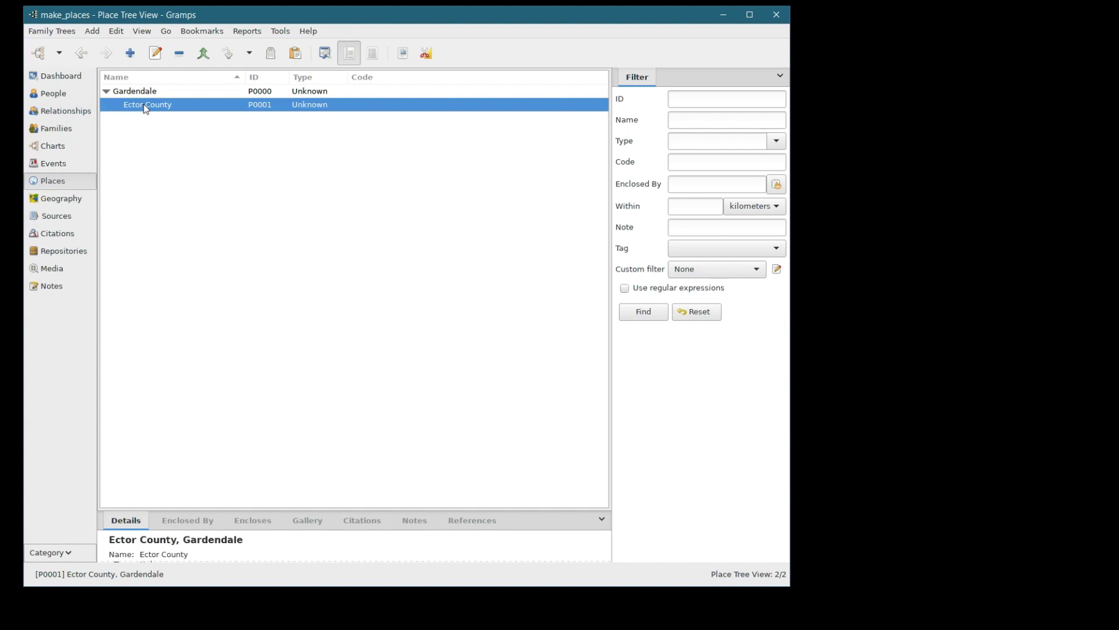
pyautogui.doubleClick(145, 106)
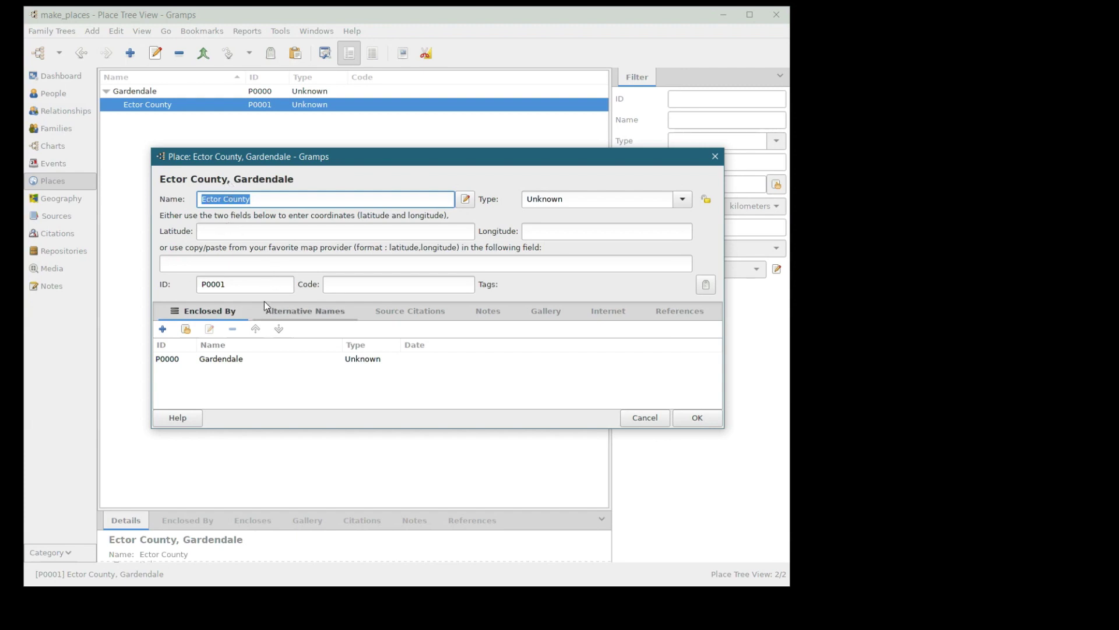
pyautogui.click(204, 361)
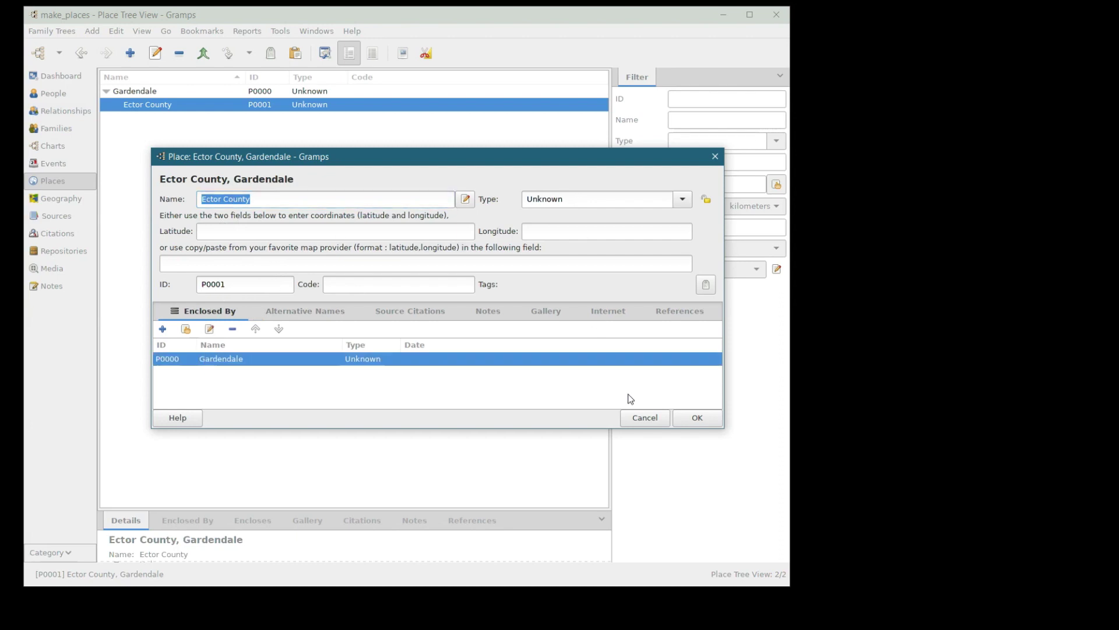
pyautogui.click(687, 418)
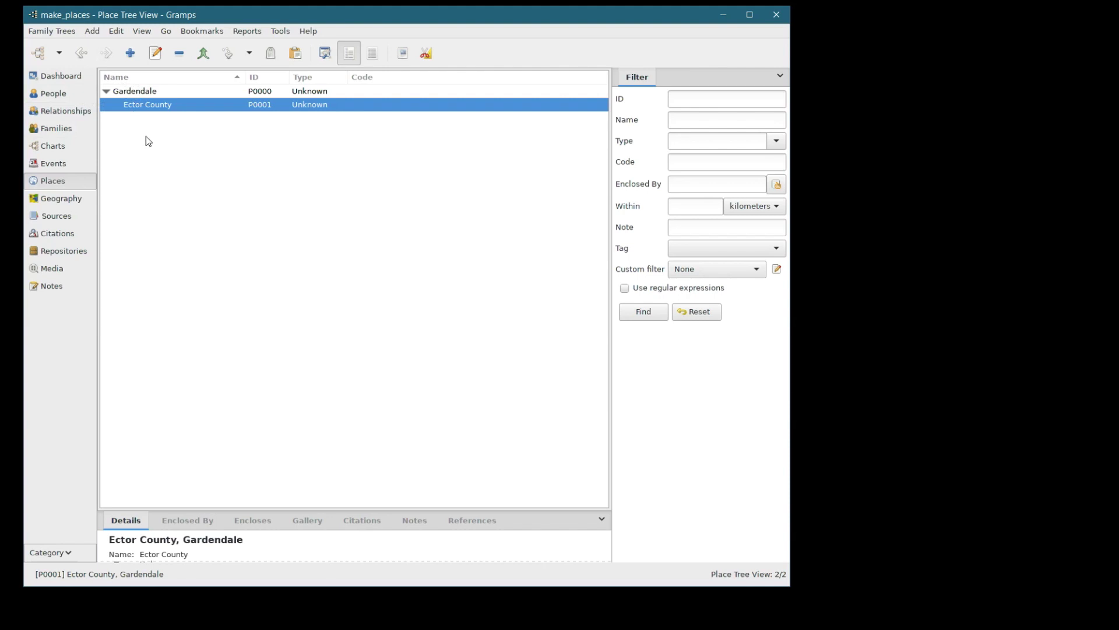
# - Close Gardendale's editor, collapse Gardendale to hide Ector County, and sort places by Code
pyautogui.click(106, 95)
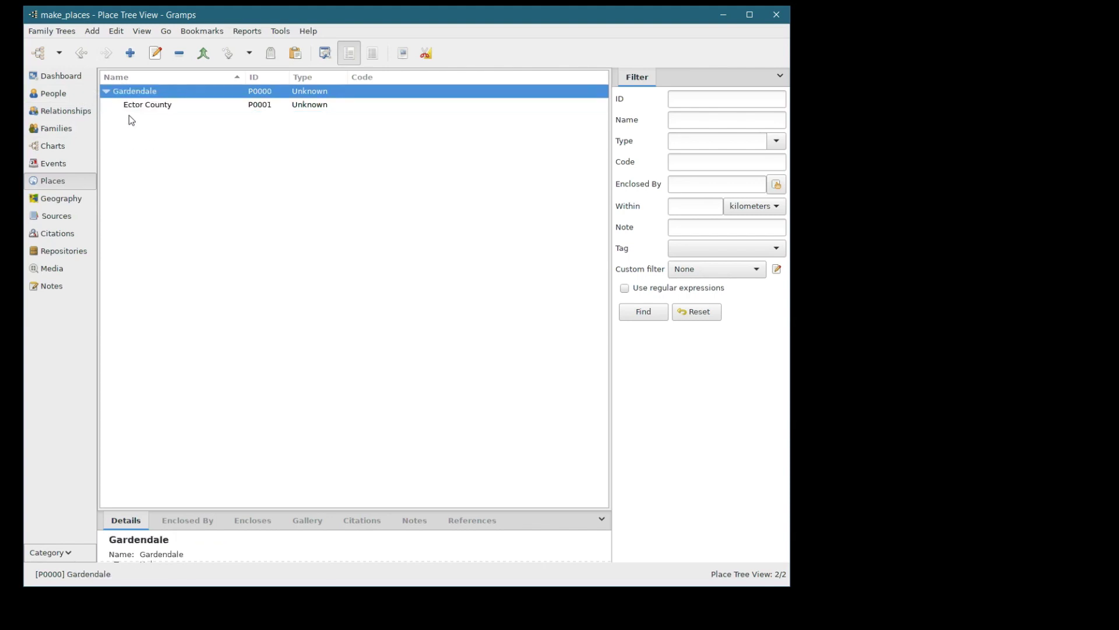
pyautogui.doubleClick(111, 93)
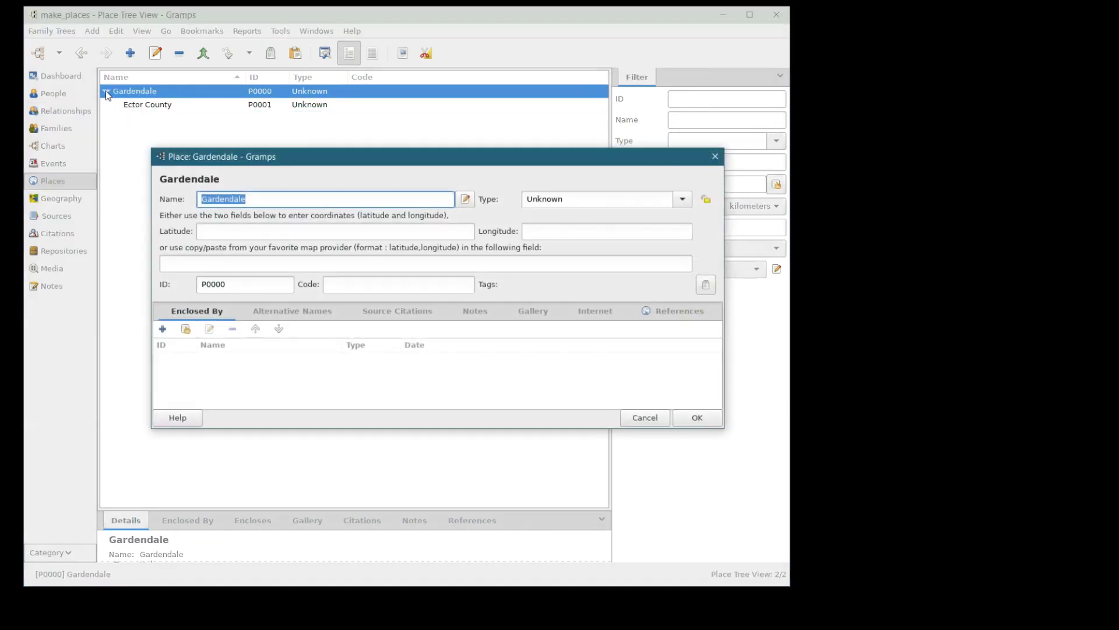
pyautogui.click(707, 417)
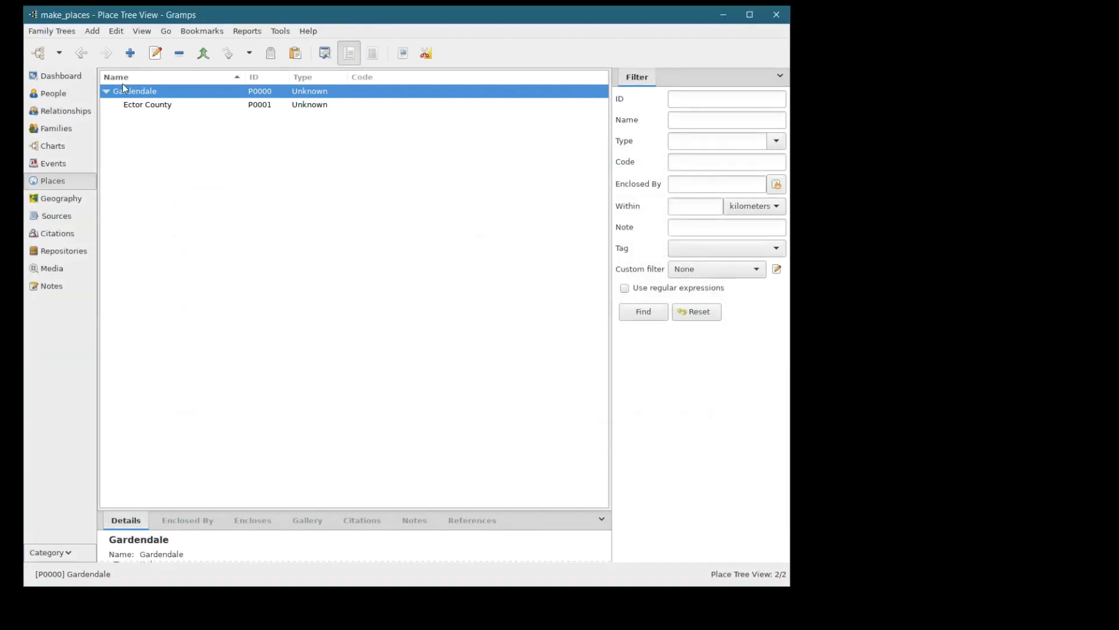
pyautogui.click(106, 92)
pyautogui.click(417, 79)
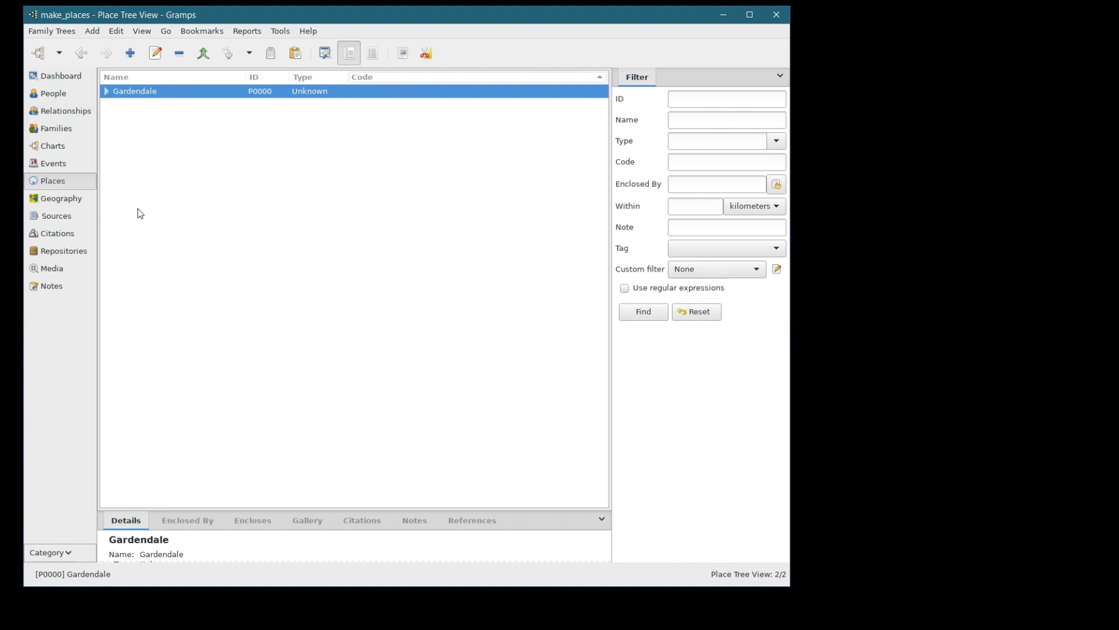
pyautogui.click(53, 164)
pyautogui.click(56, 181)
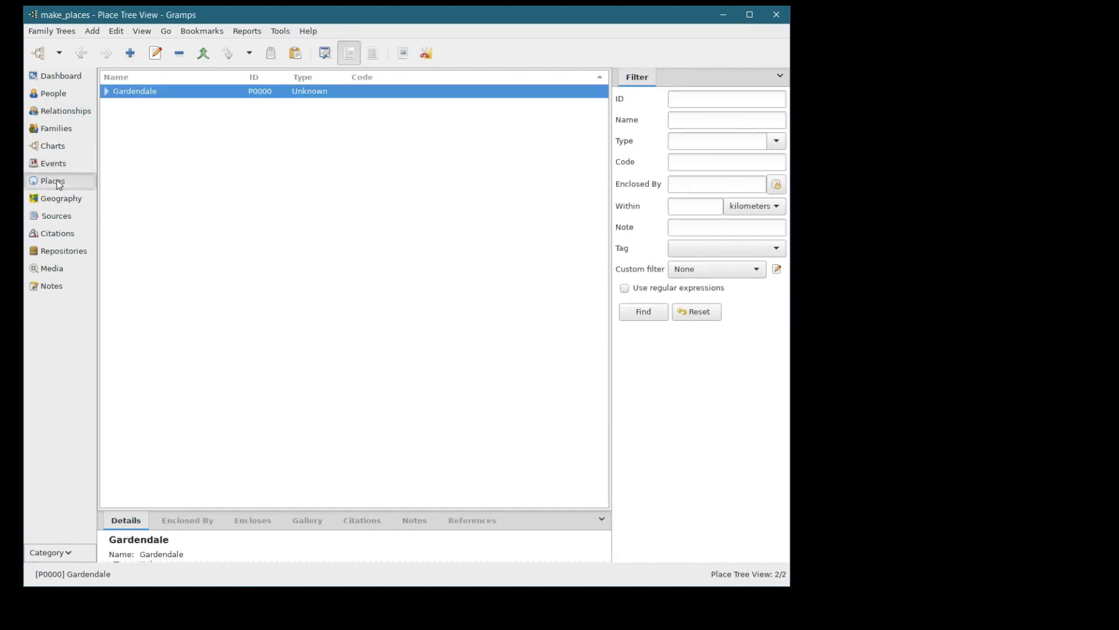
pyautogui.click(131, 54)
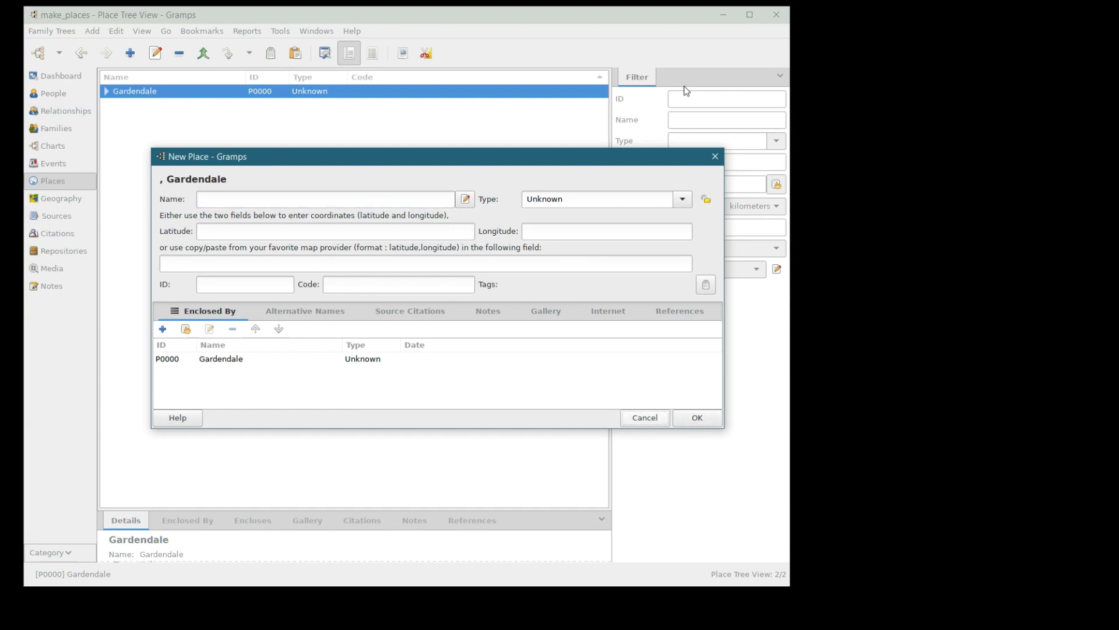
pyautogui.click(645, 417)
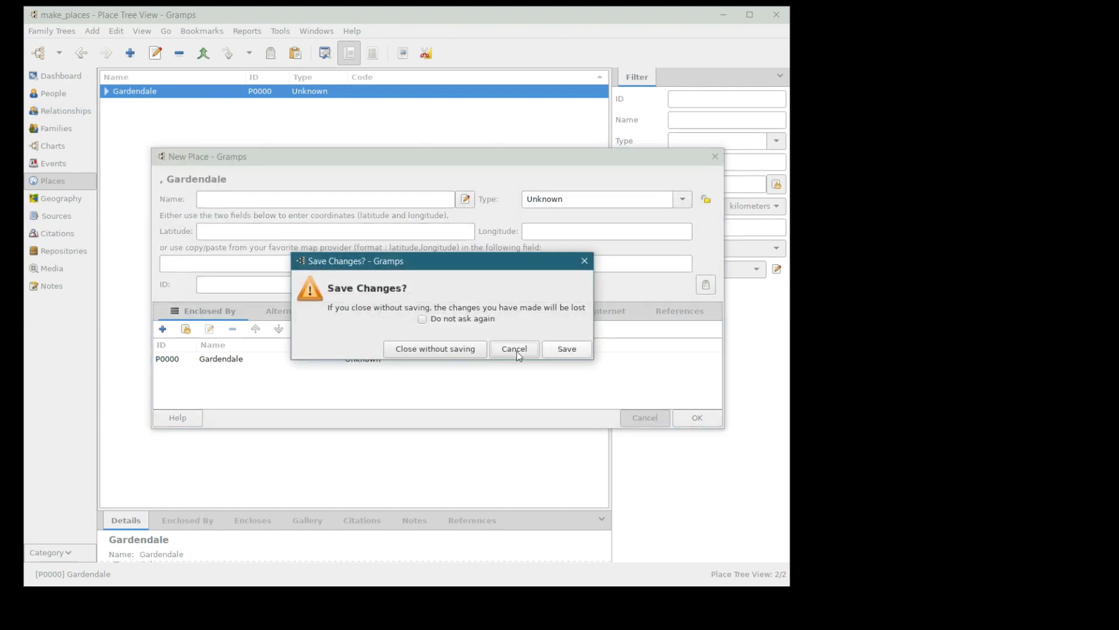
pyautogui.click(456, 353)
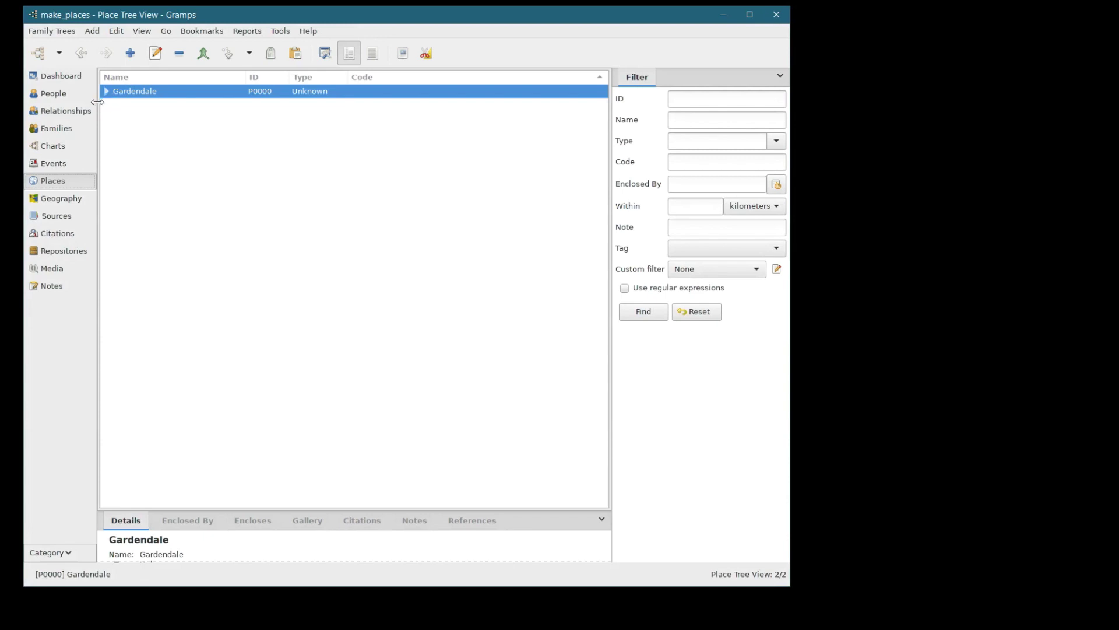
pyautogui.click(59, 162)
pyautogui.click(65, 180)
pyautogui.hotkey('alt', 'Tab')
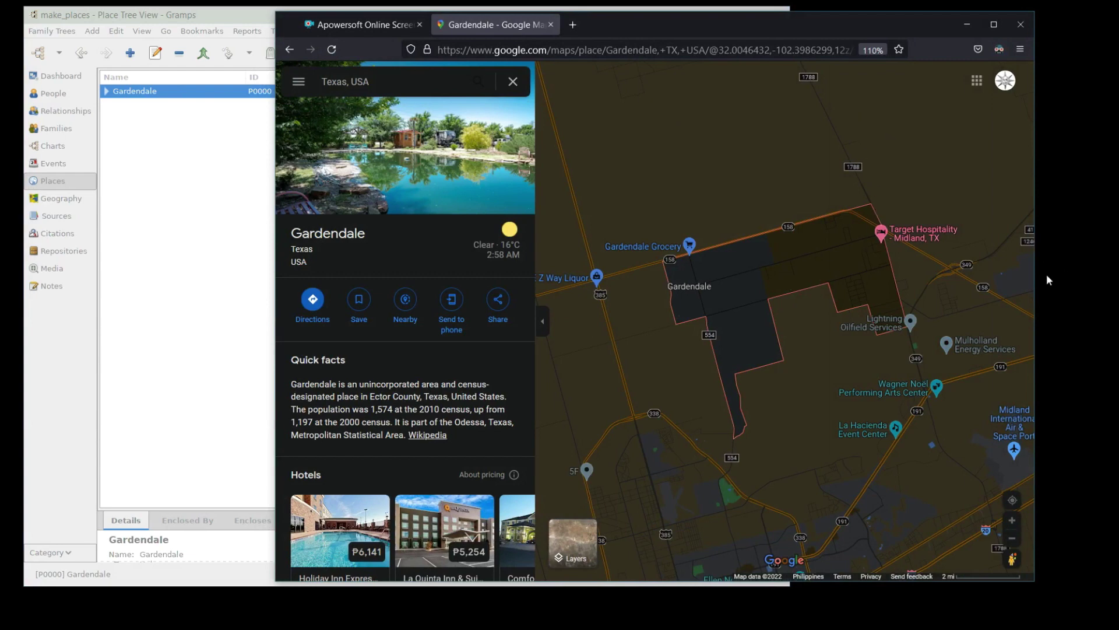
pyautogui.scroll(2, 851, 437)
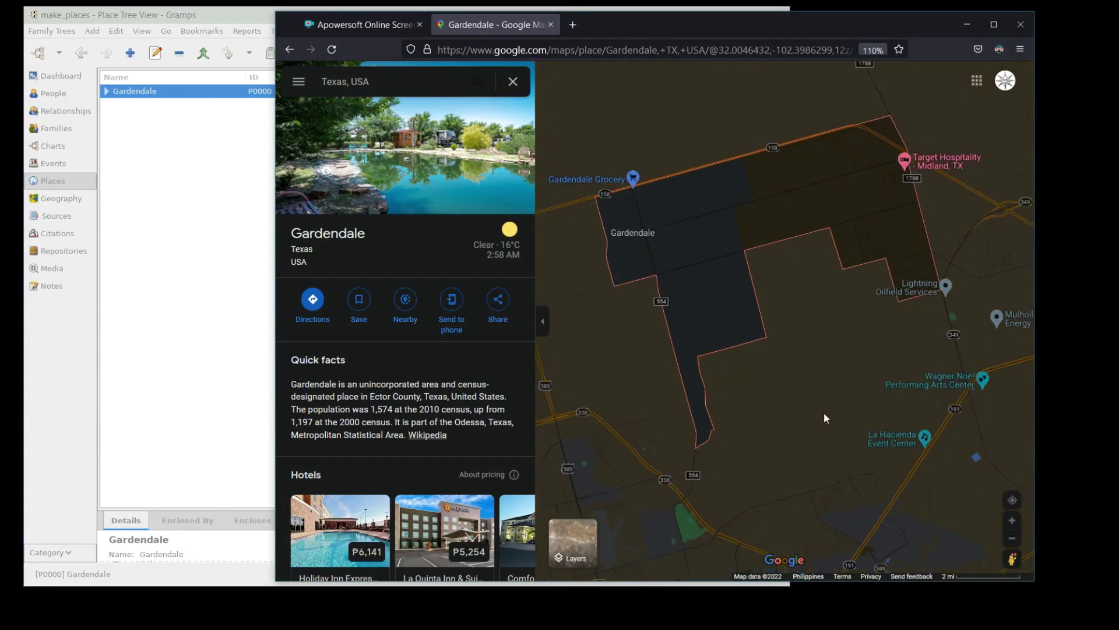
pyautogui.scroll(-3, 816, 397)
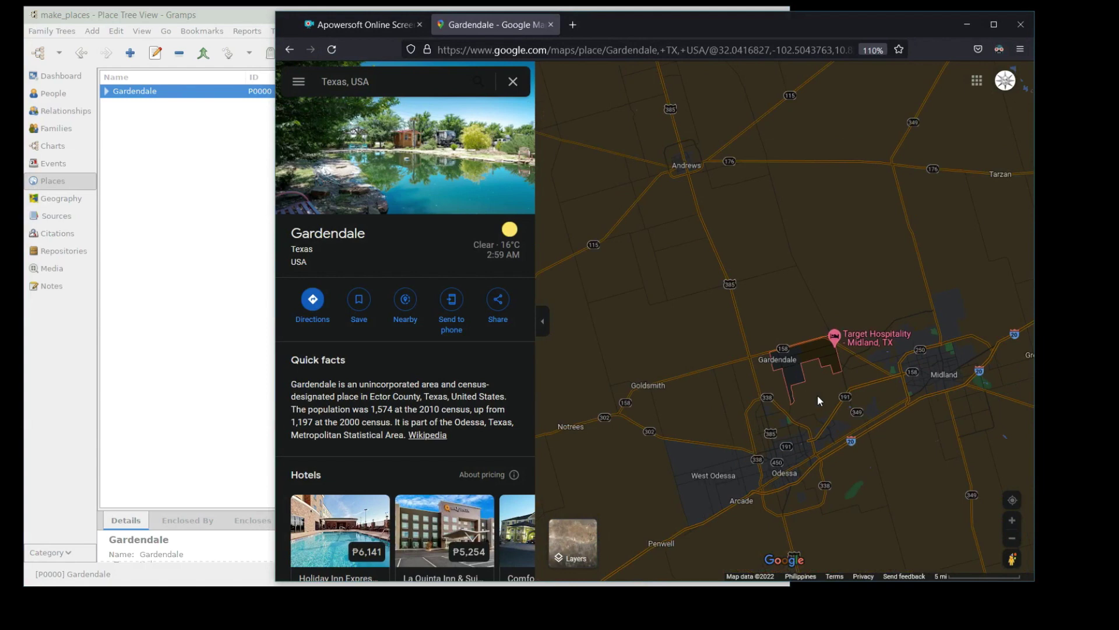
pyautogui.scroll(-1, 767, 375)
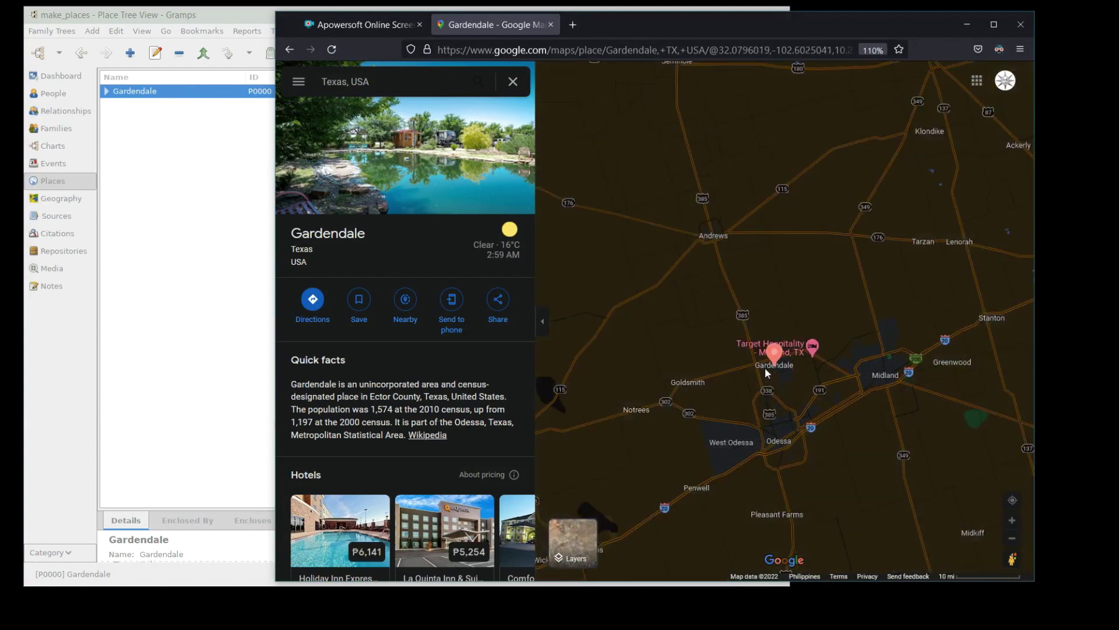
pyautogui.click(921, 241)
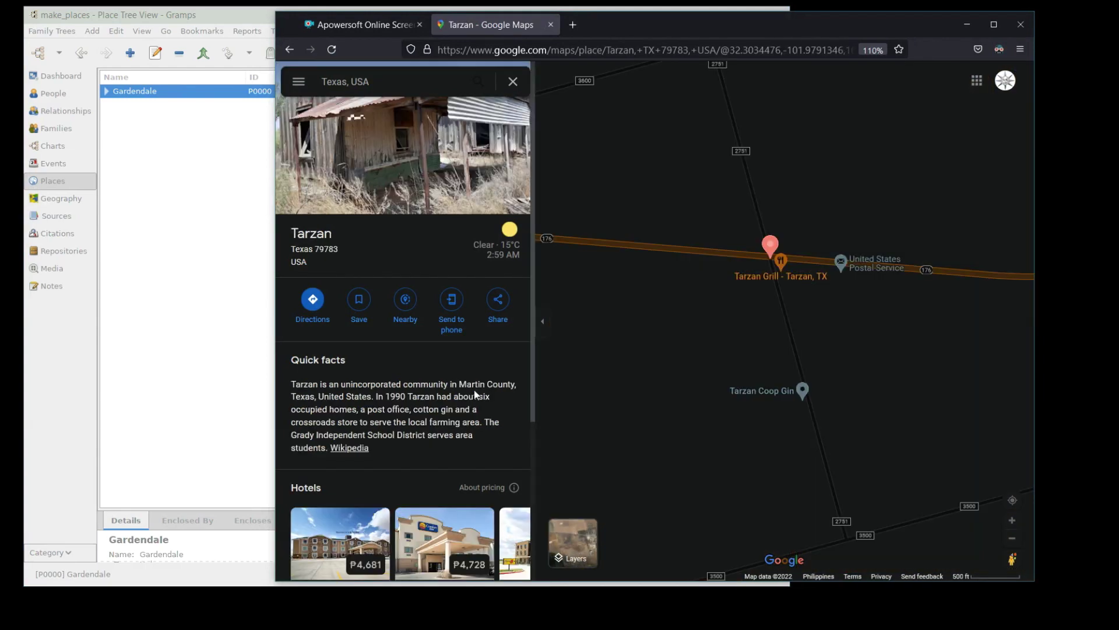
pyautogui.click(966, 25)
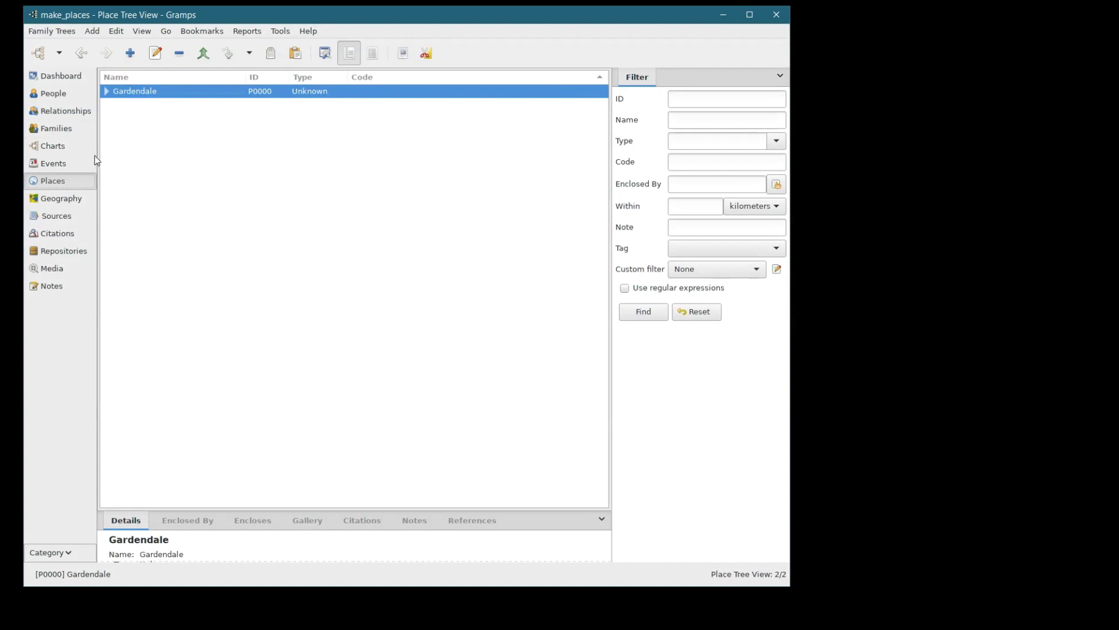
pyautogui.click(131, 58)
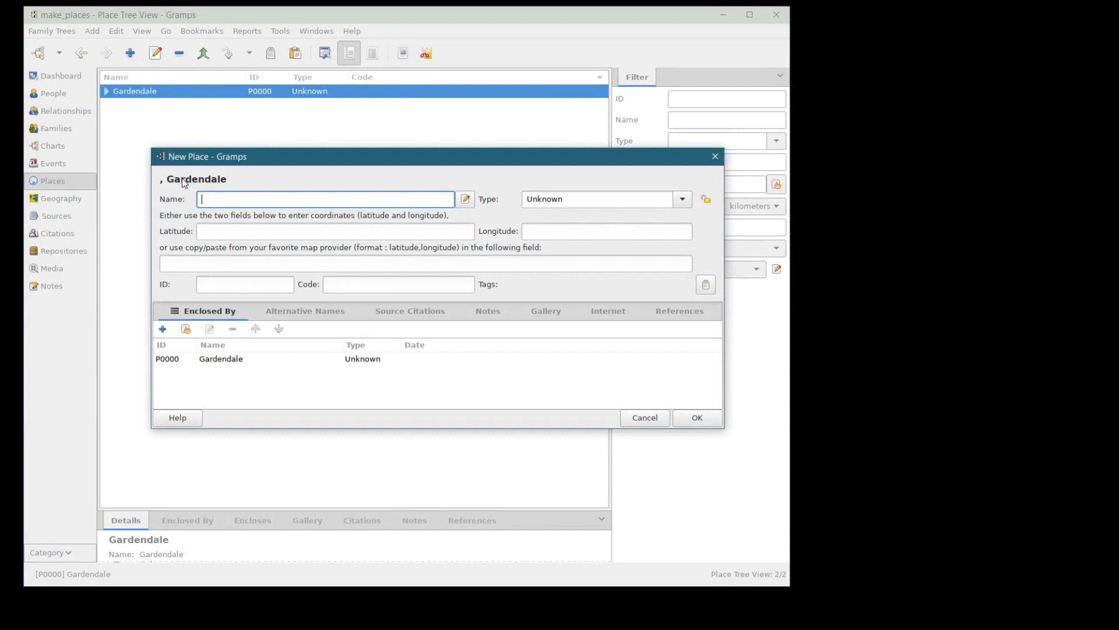
pyautogui.click(647, 418)
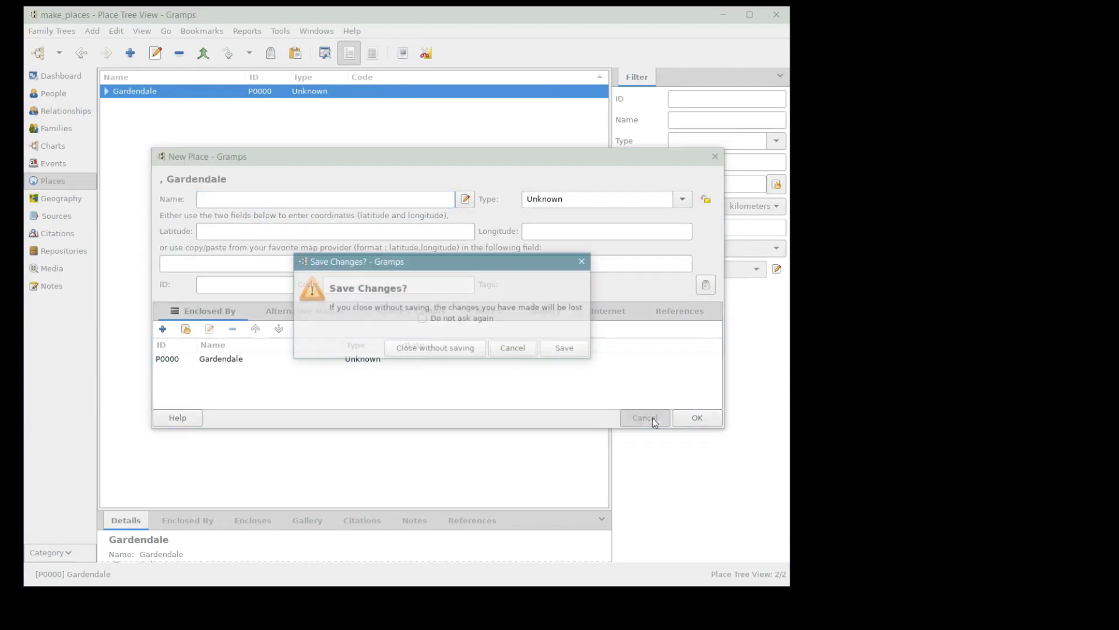
pyautogui.click(473, 349)
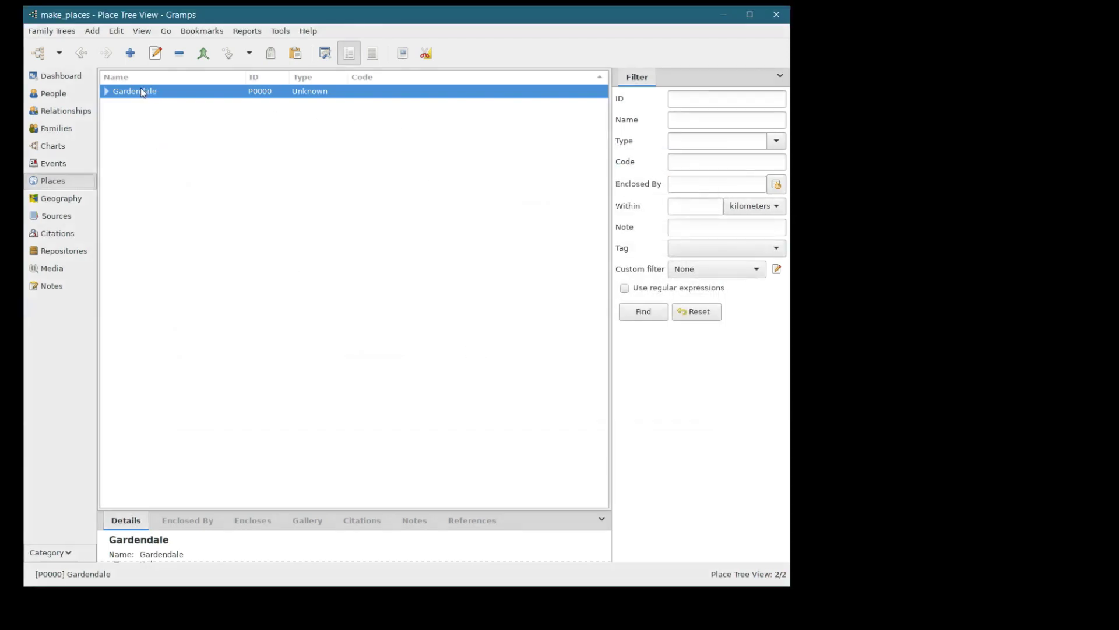
# - Expand Gardendale and try removing it, dismissing the cannot-delete warning
pyautogui.click(106, 91)
pyautogui.click(180, 56)
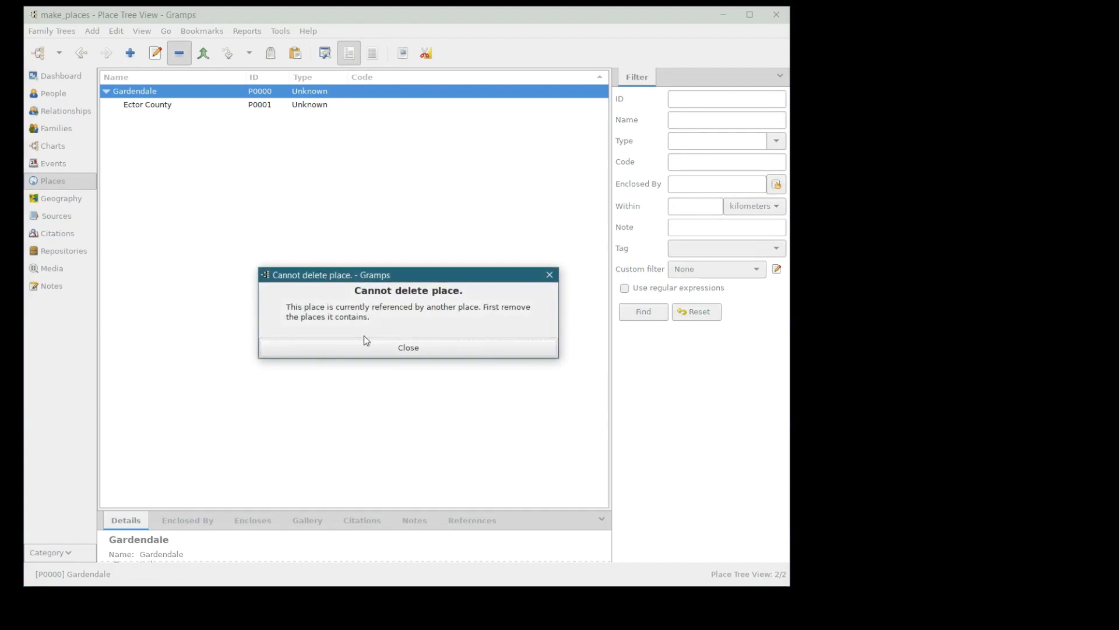
pyautogui.click(406, 347)
# - Delete Ector County, then Gardendale, confirming each removal with Yes
pyautogui.click(145, 107)
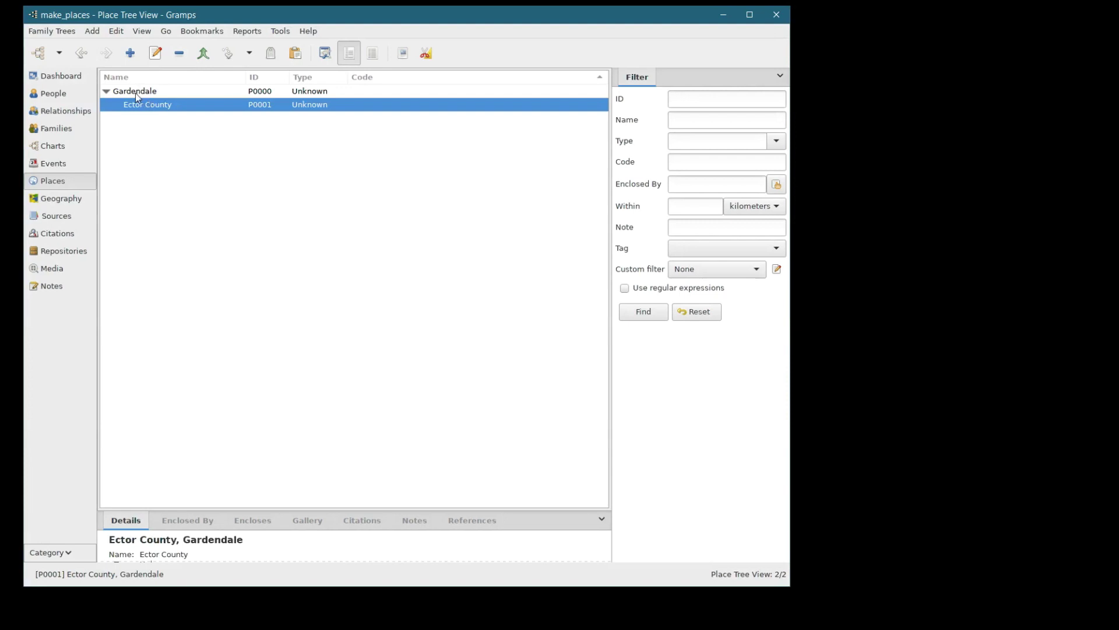
pyautogui.click(179, 53)
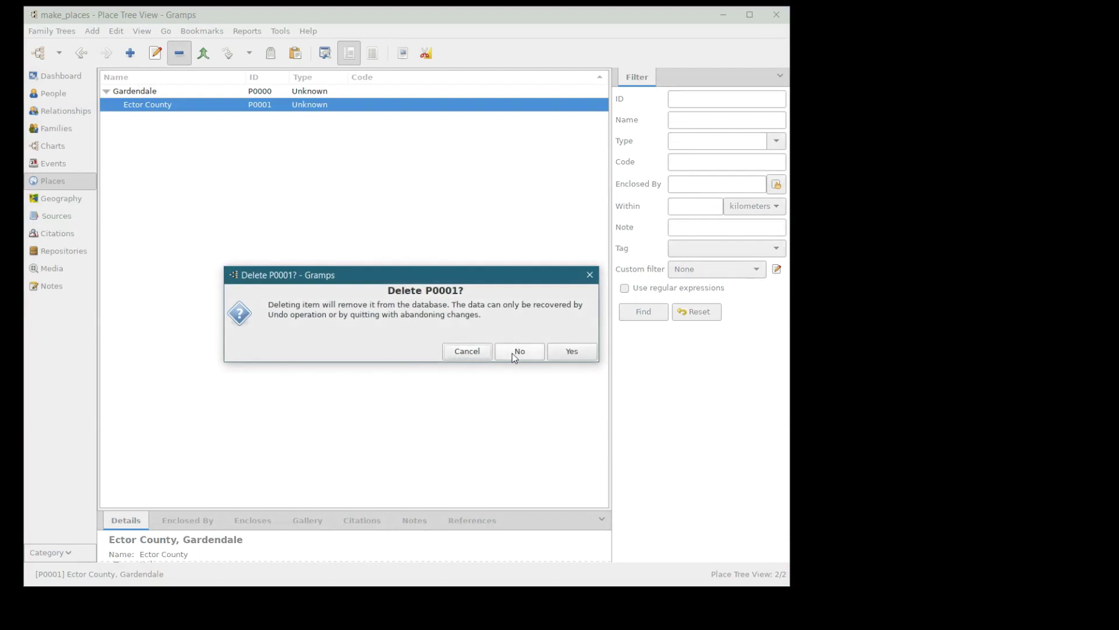
pyautogui.click(569, 352)
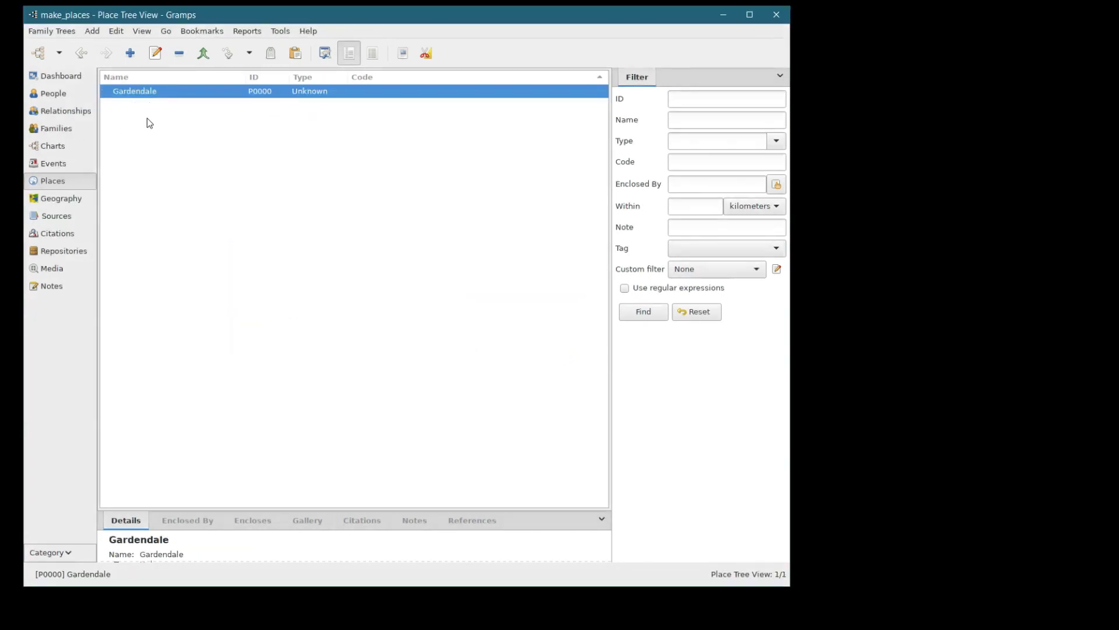
pyautogui.click(180, 55)
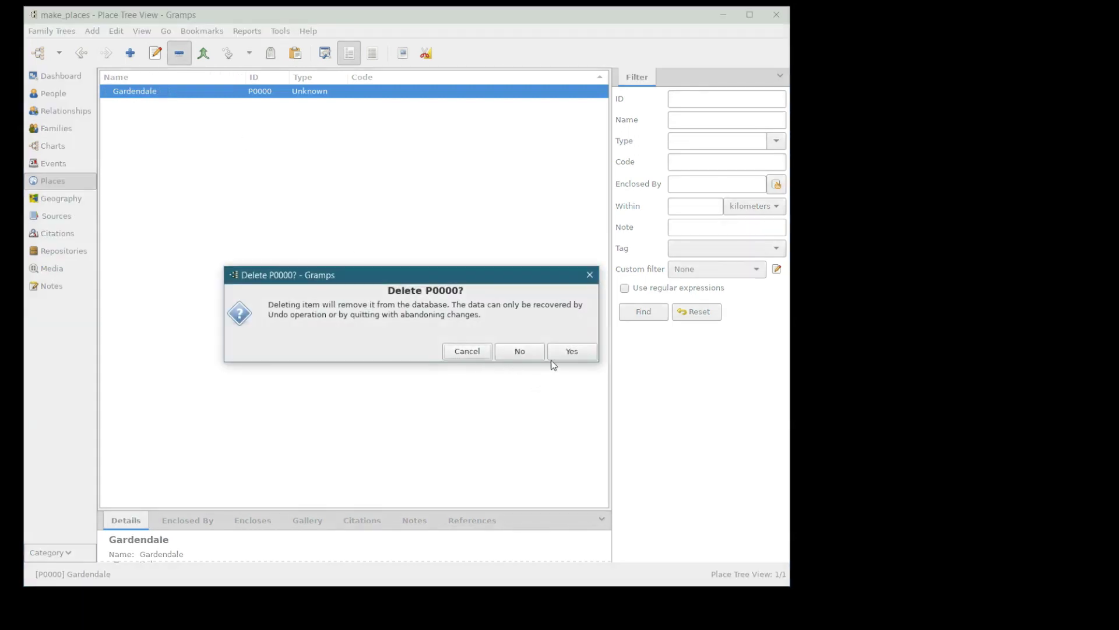
pyautogui.click(560, 352)
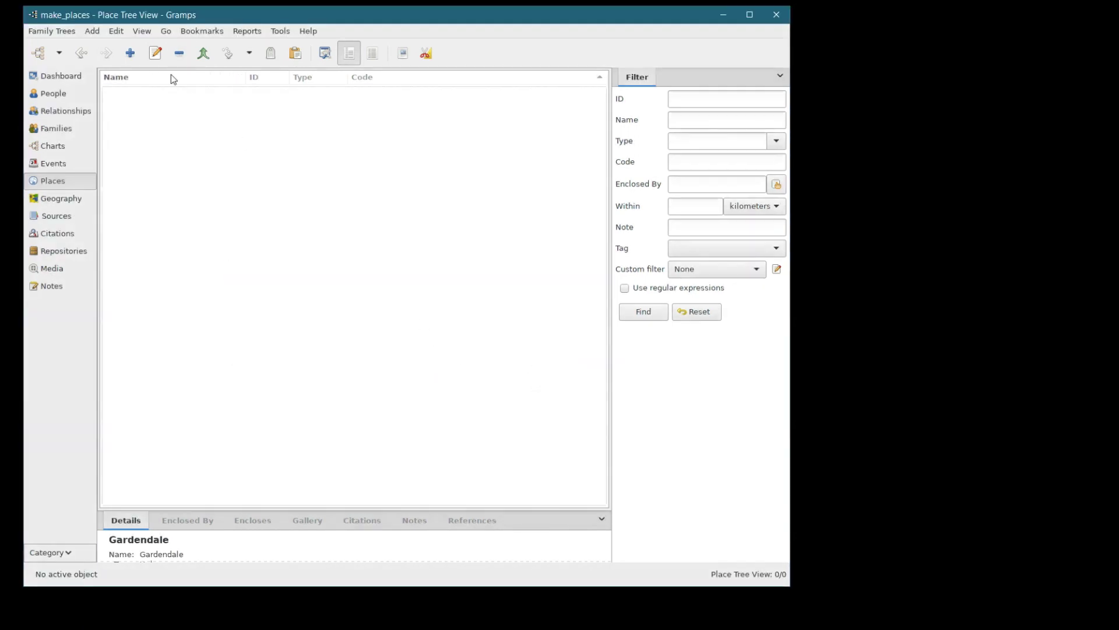
# - Add a new top-level place named USA (P0002)
pyautogui.click(130, 55)
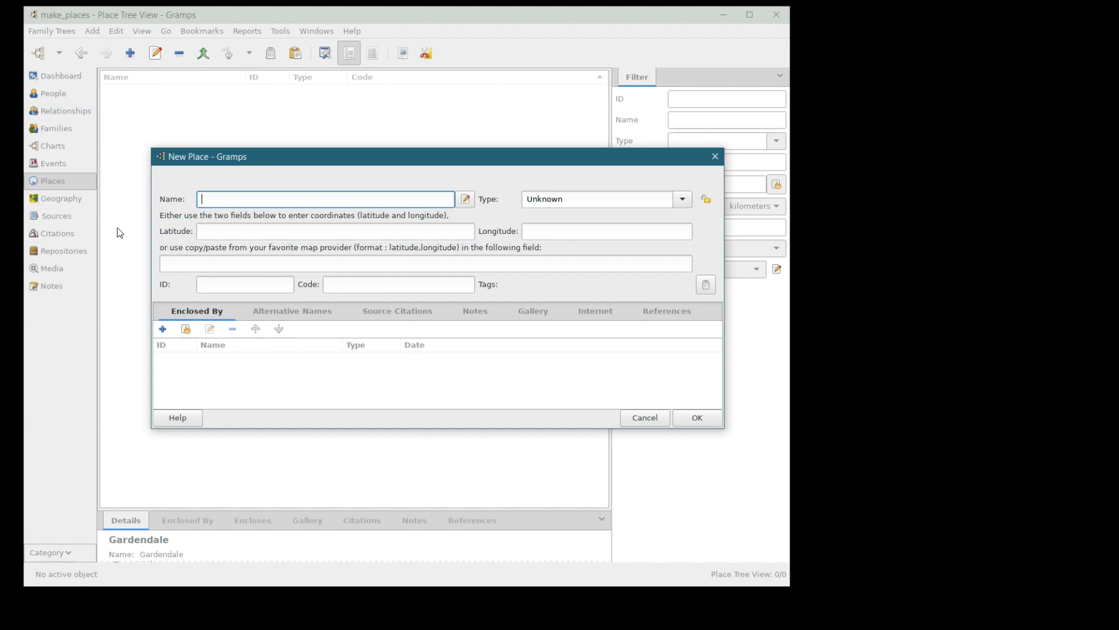
pyautogui.write('USA')
pyautogui.press('Return')
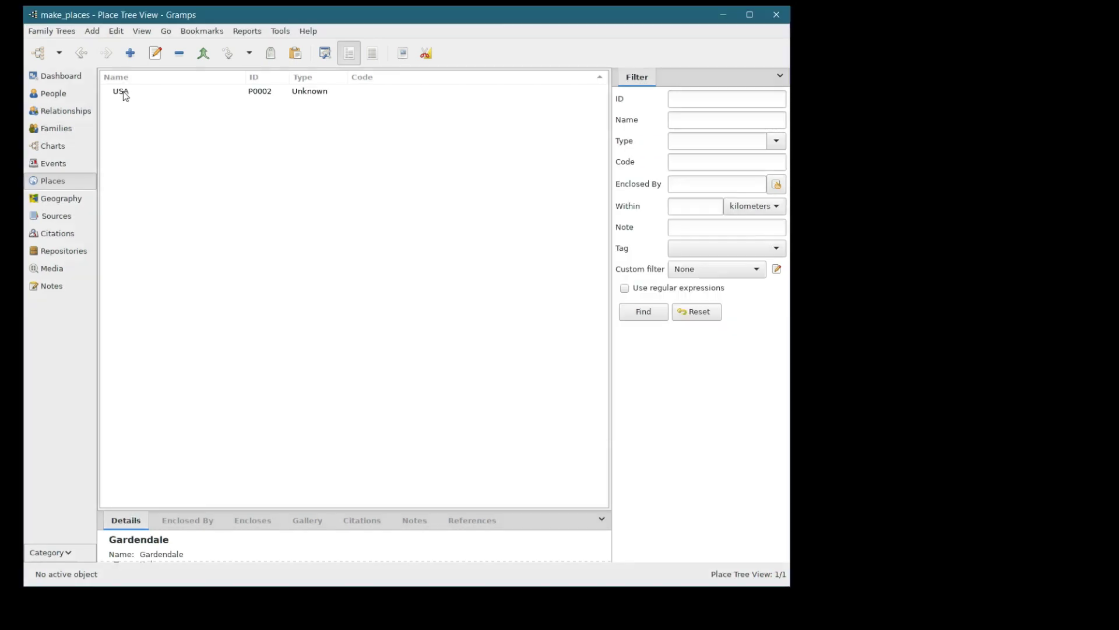
pyautogui.click(123, 93)
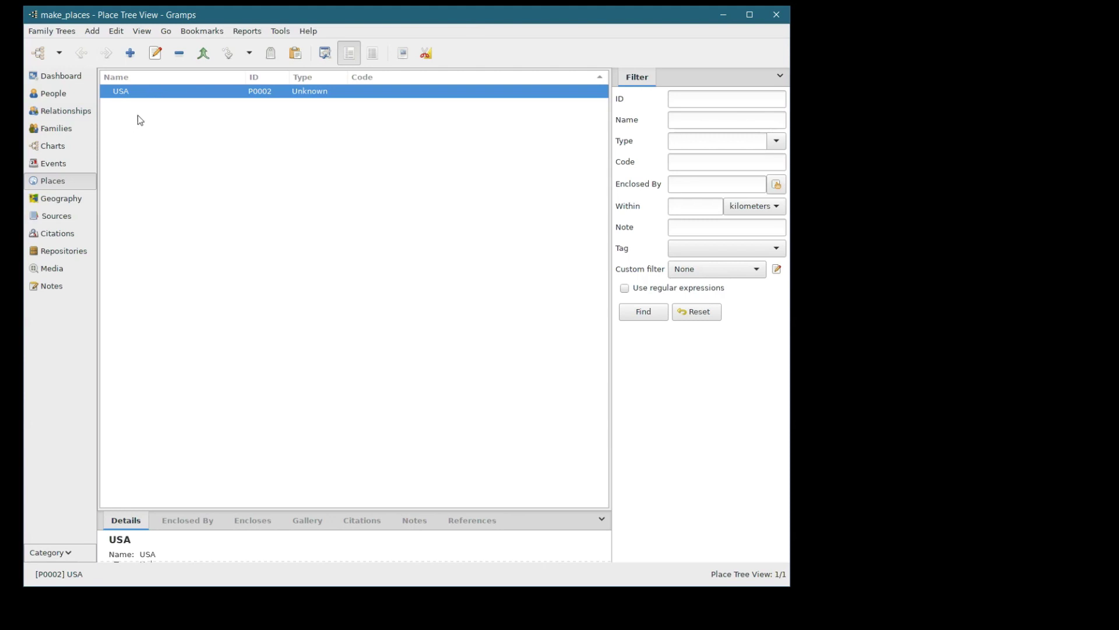
# - Sort the place list by Name and switch to People and back to Places
pyautogui.click(341, 84)
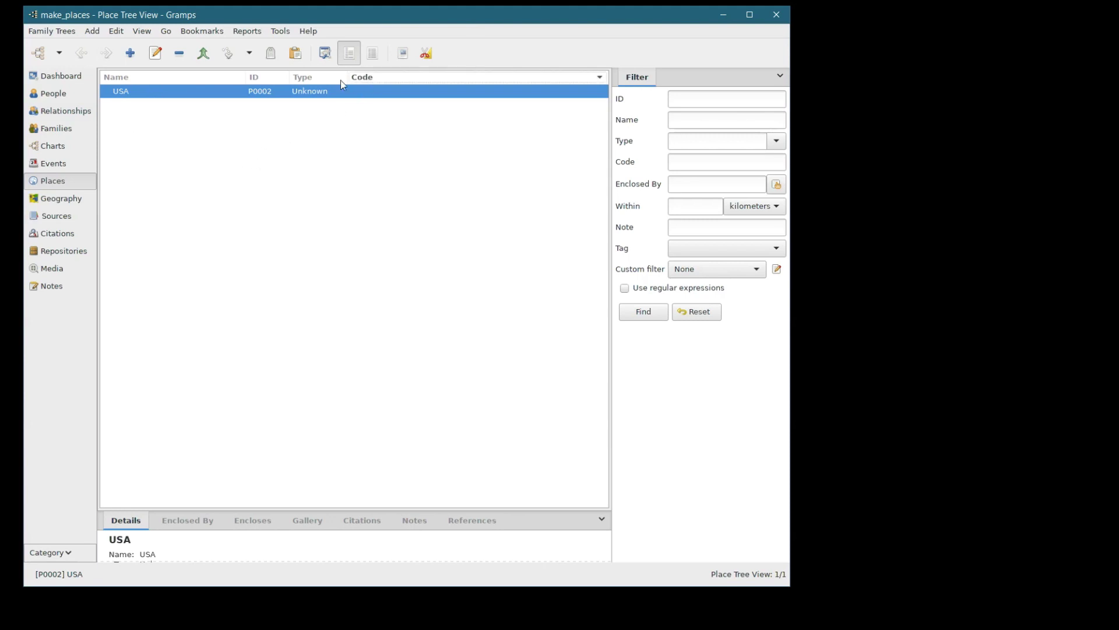
pyautogui.click(129, 76)
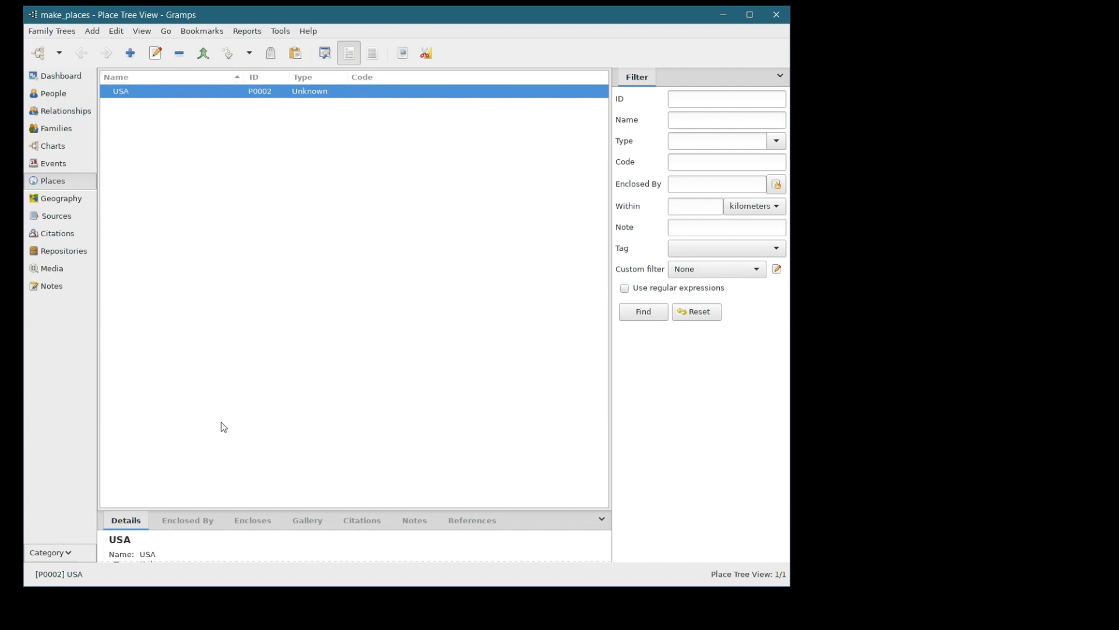
pyautogui.click(56, 94)
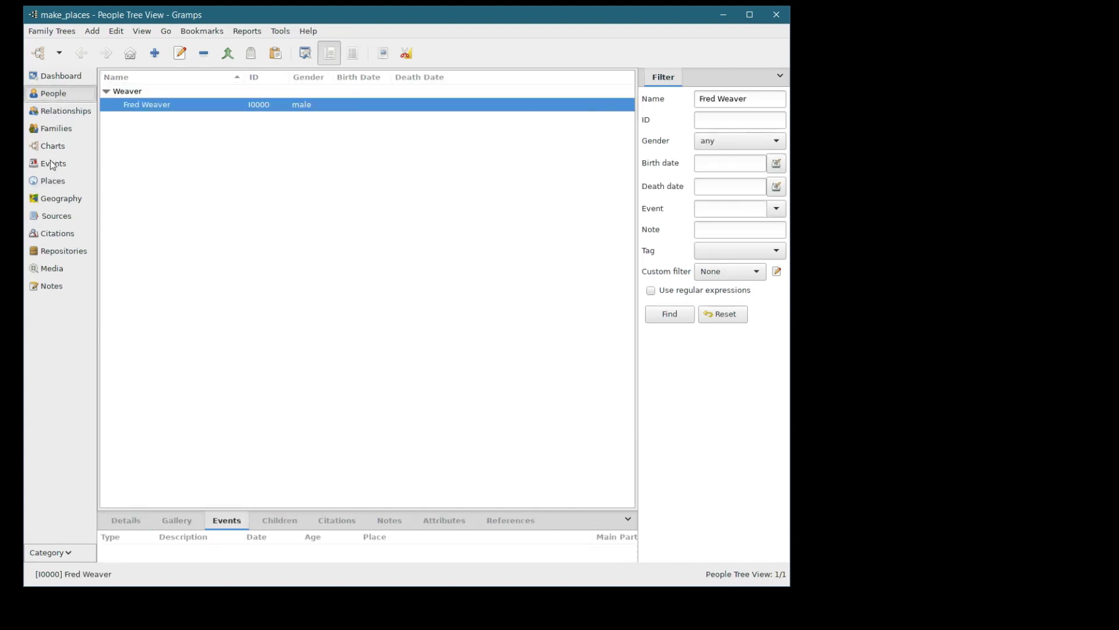
pyautogui.click(55, 183)
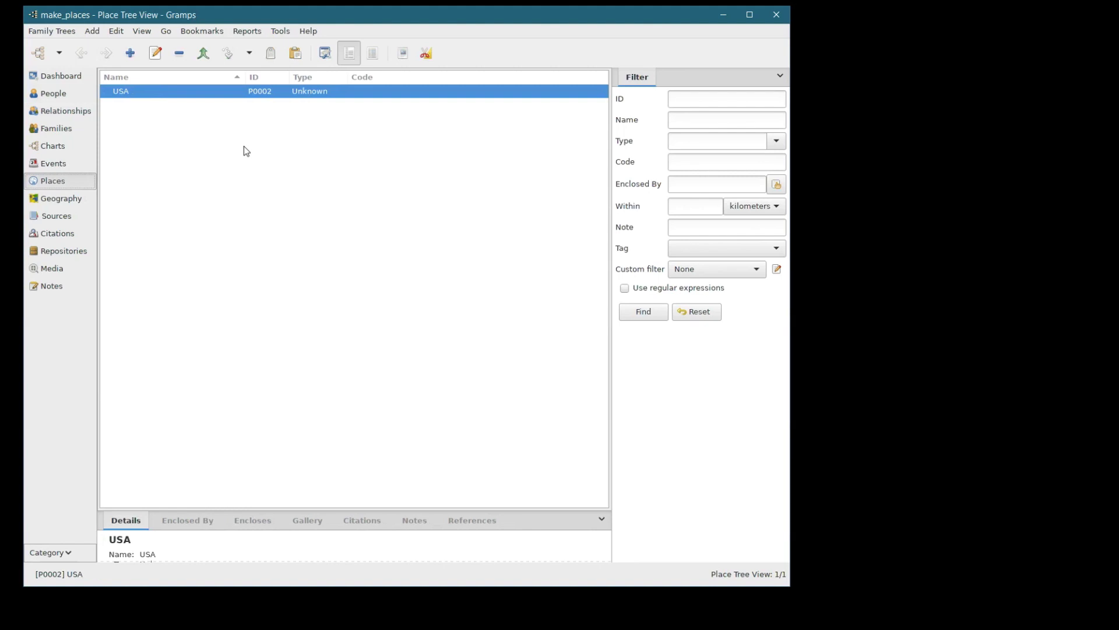
# - Add Texas (P0003) as a new place enclosed by USA from its context menu
pyautogui.rightClick(169, 95)
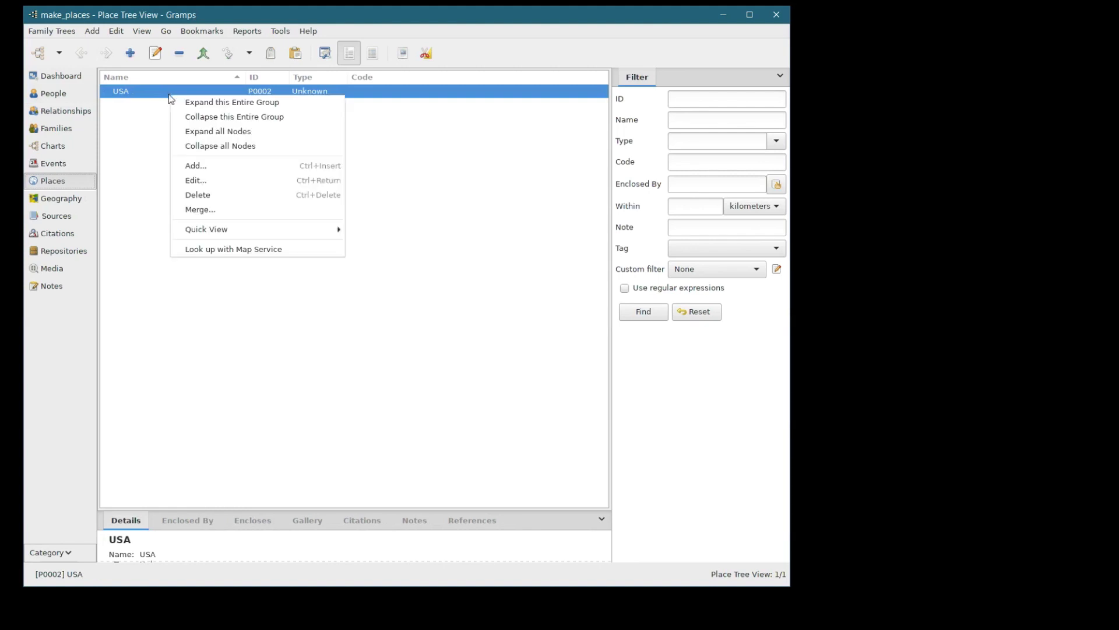
pyautogui.click(144, 141)
pyautogui.click(130, 53)
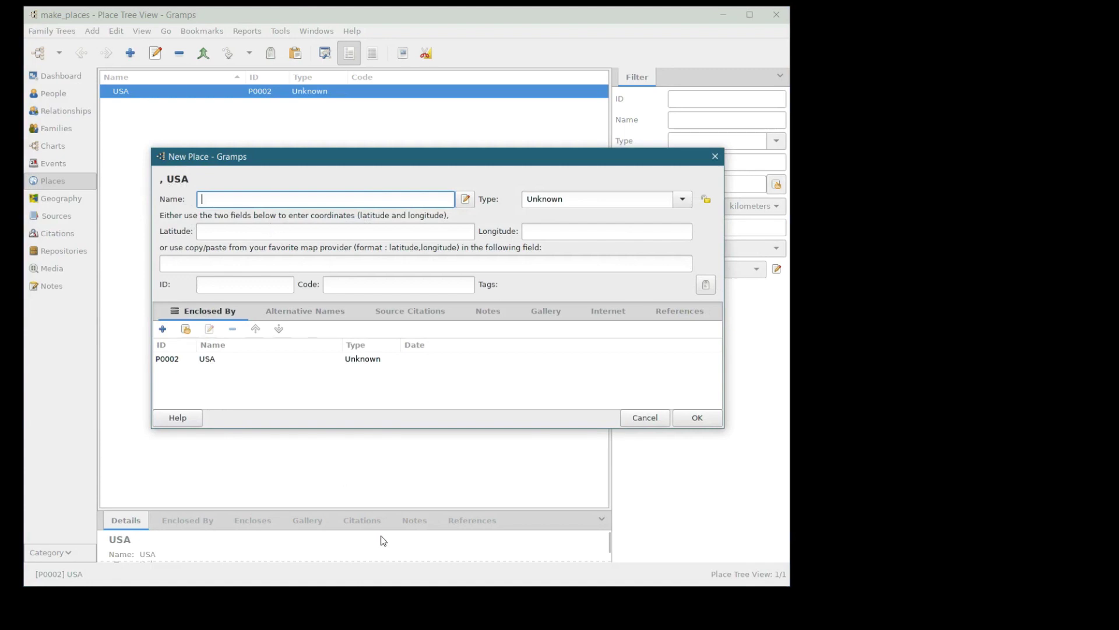
pyautogui.write('Texas')
pyautogui.press('Return')
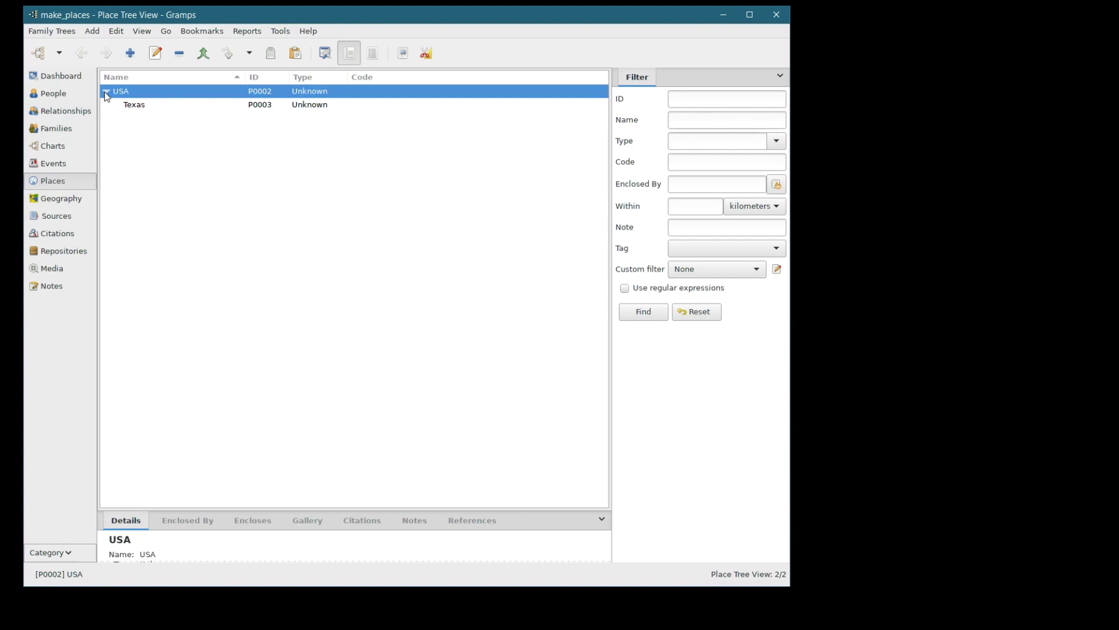
pyautogui.doubleClick(106, 93)
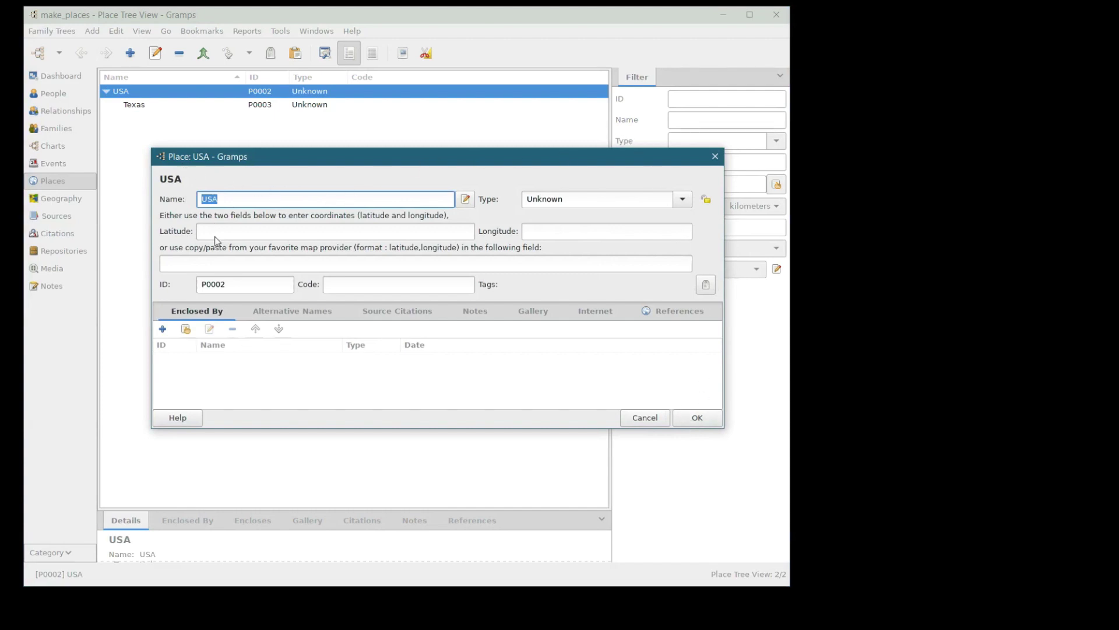
pyautogui.click(645, 418)
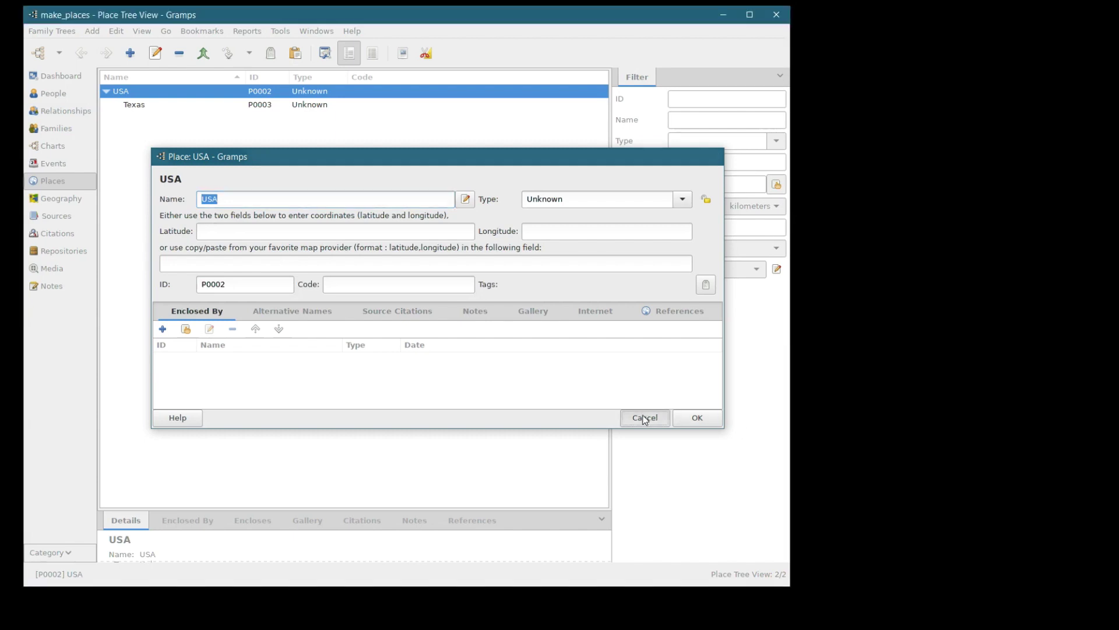
pyautogui.click(105, 91)
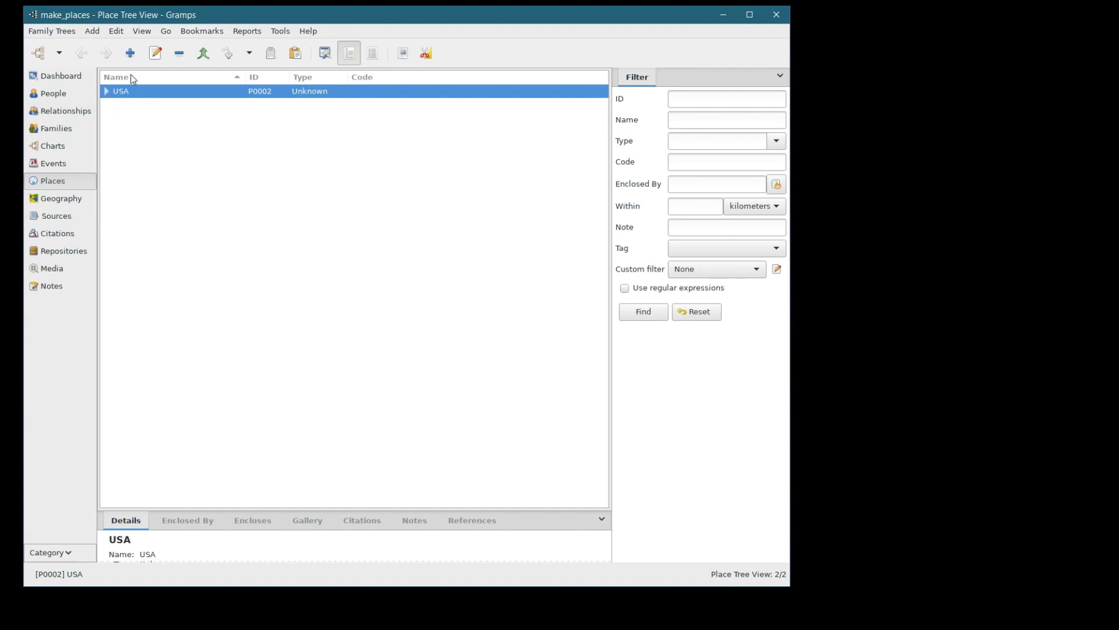
pyautogui.doubleClick(110, 92)
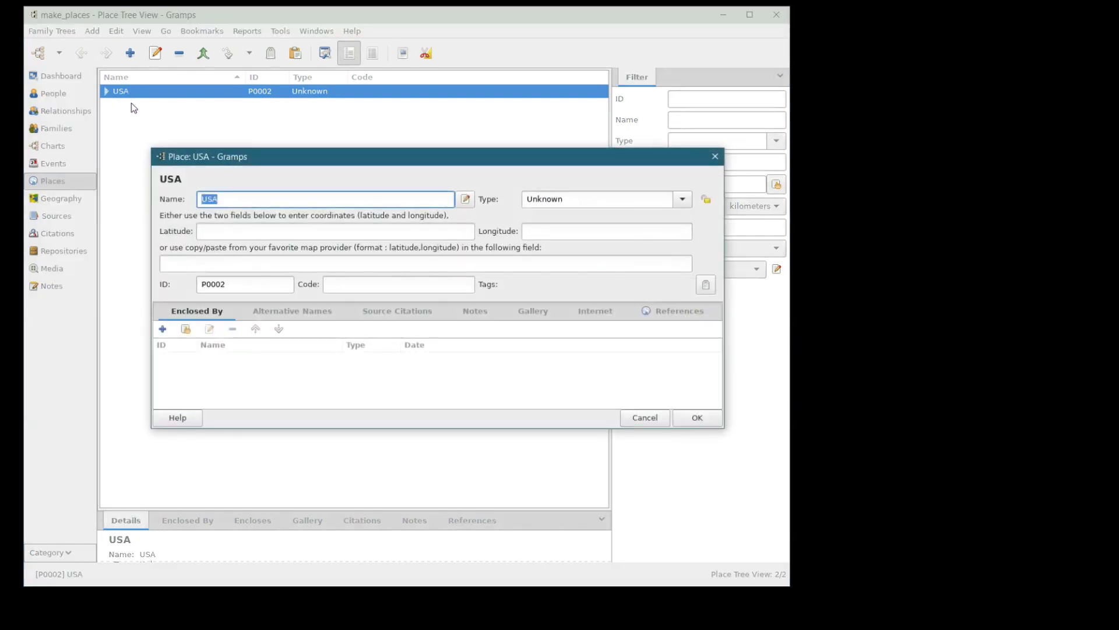
pyautogui.click(659, 420)
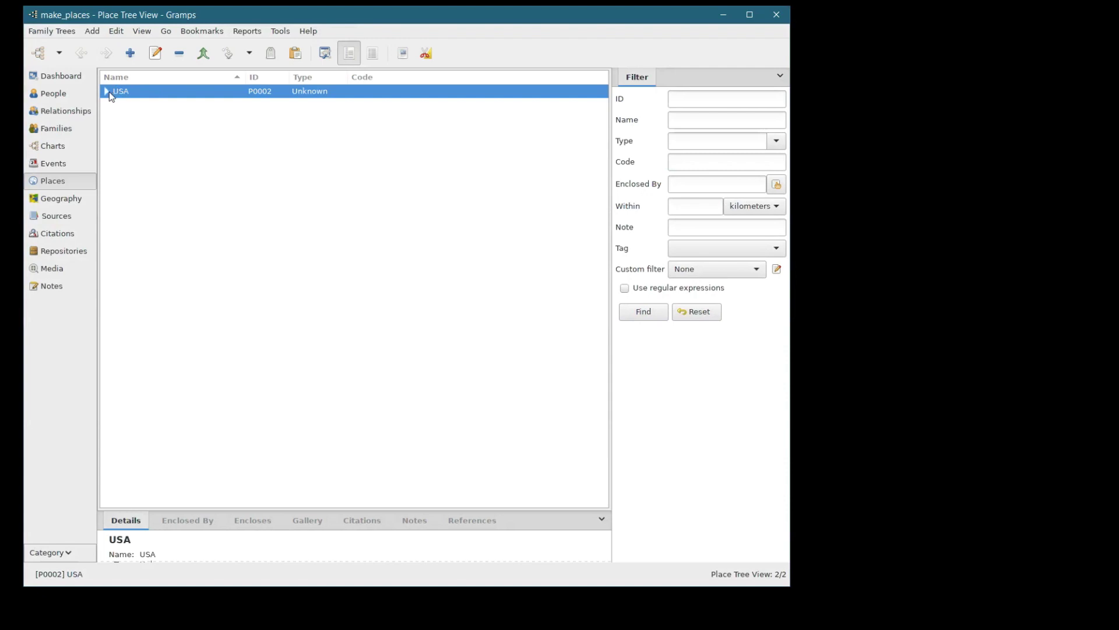
pyautogui.click(107, 92)
# - Add Martin County (P0004) under Texas and expand Texas to show it
pyautogui.click(131, 107)
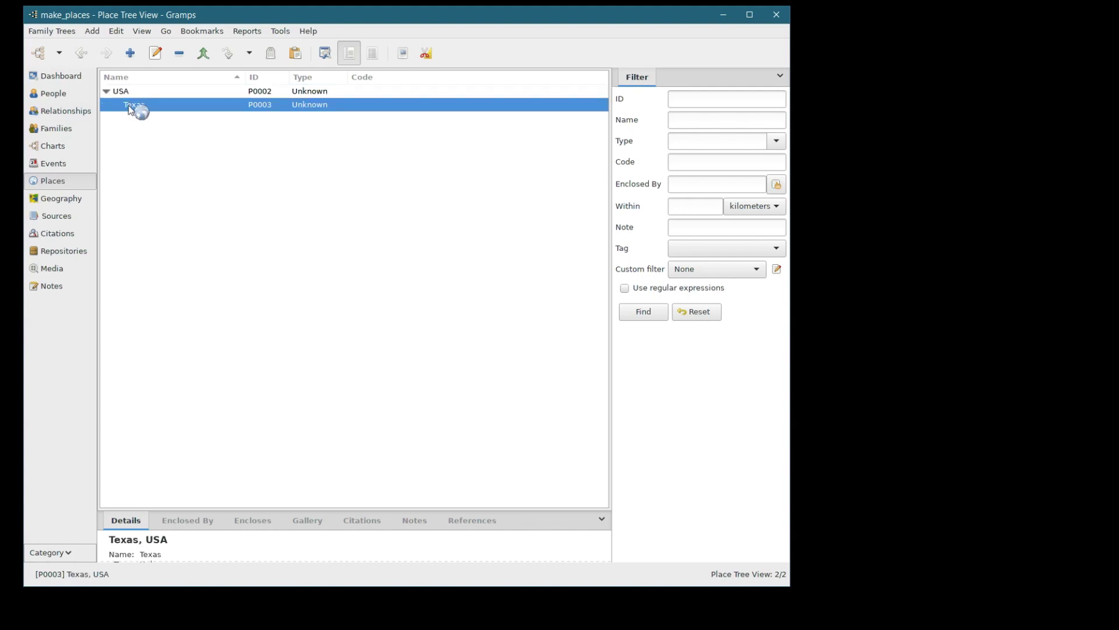
pyautogui.click(130, 53)
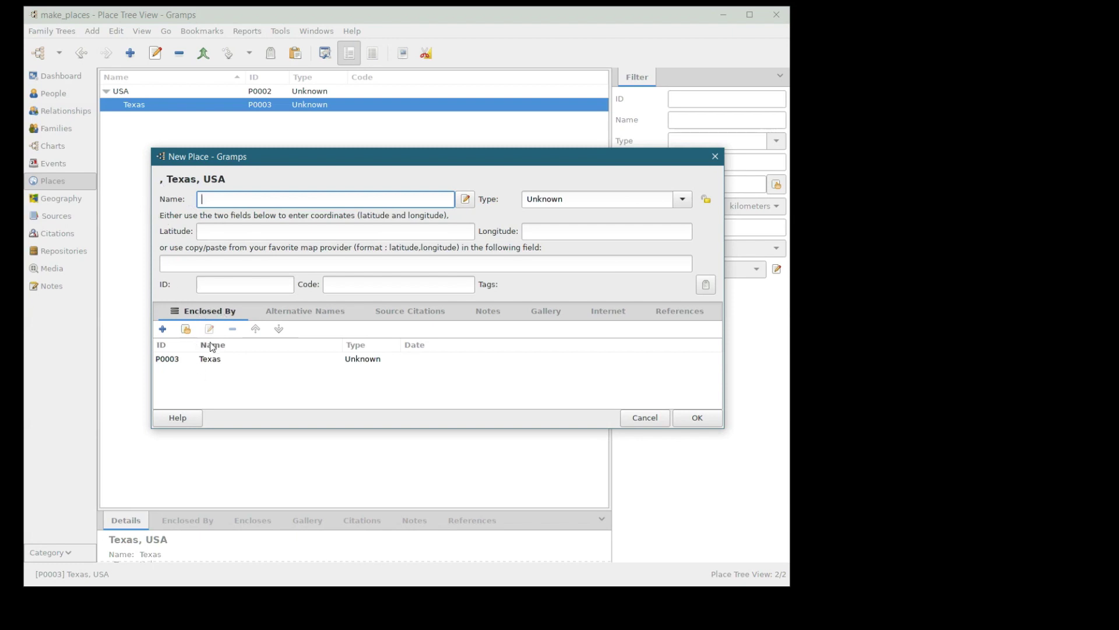
pyautogui.write('Mar')
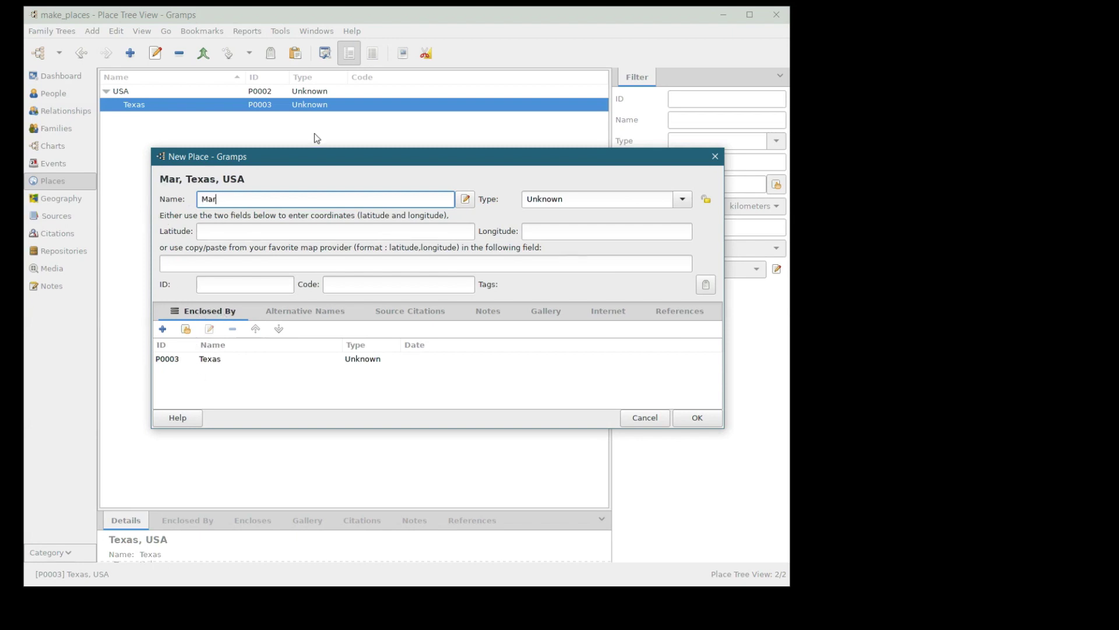
pyautogui.write('tin County')
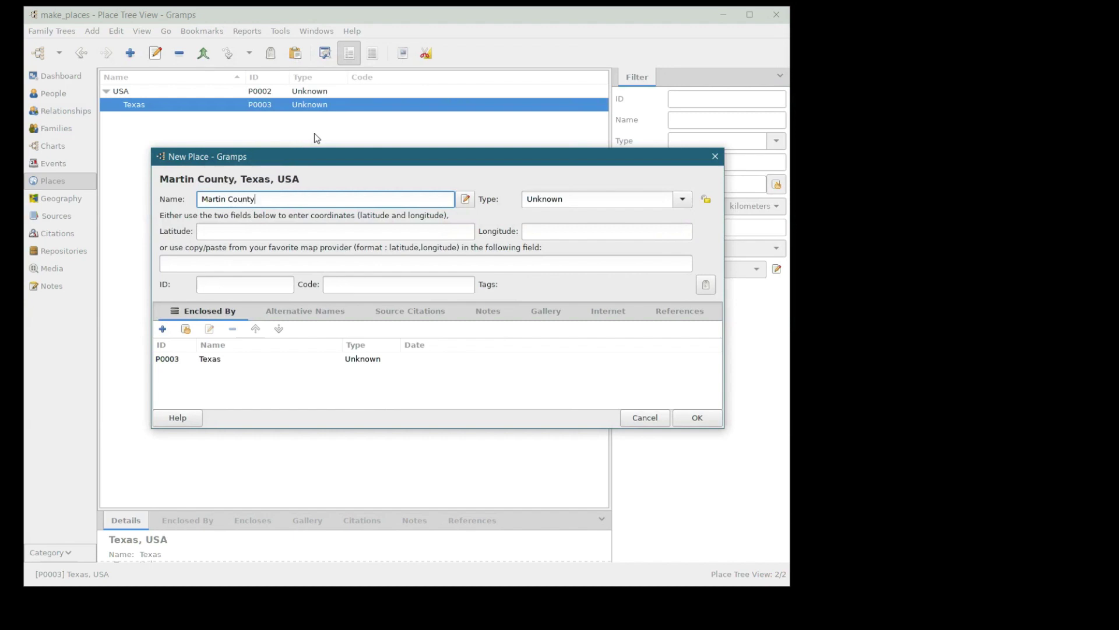
pyautogui.press('Return')
pyautogui.click(120, 106)
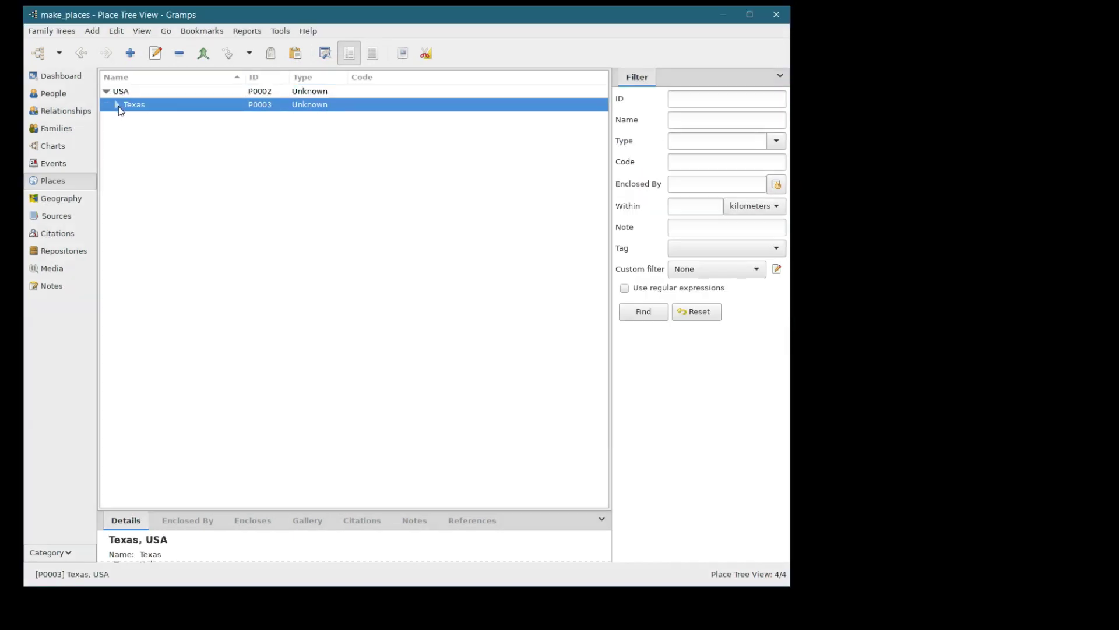
pyautogui.click(117, 105)
# - Create Dallas as a place enclosed by Texas and save it with OK
pyautogui.click(129, 120)
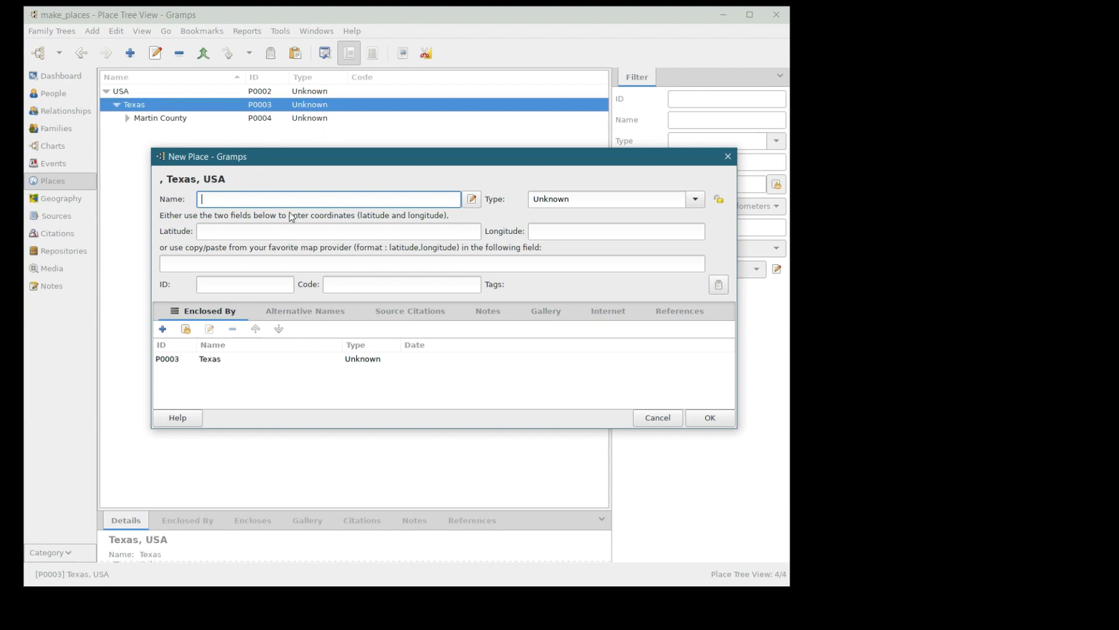
pyautogui.write('Dallas')
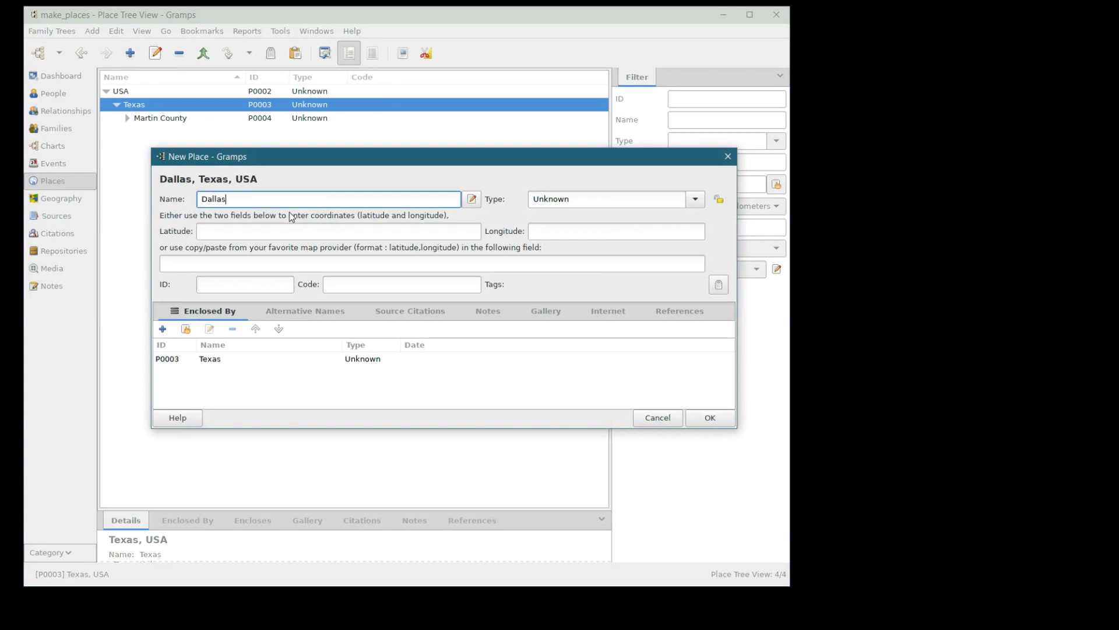
pyautogui.click(705, 420)
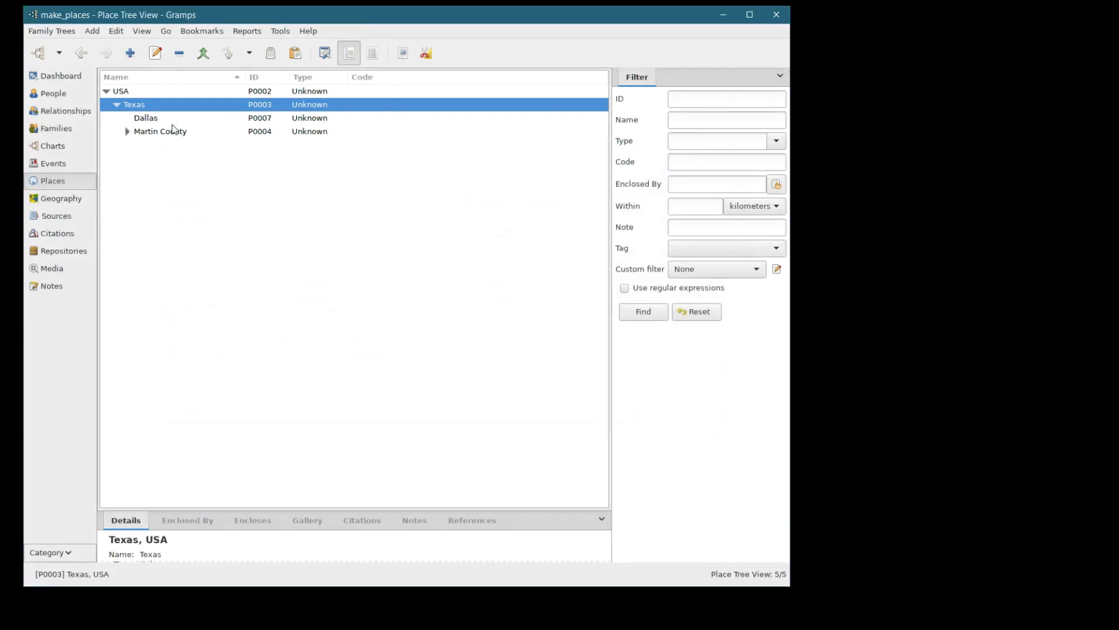
pyautogui.click(143, 119)
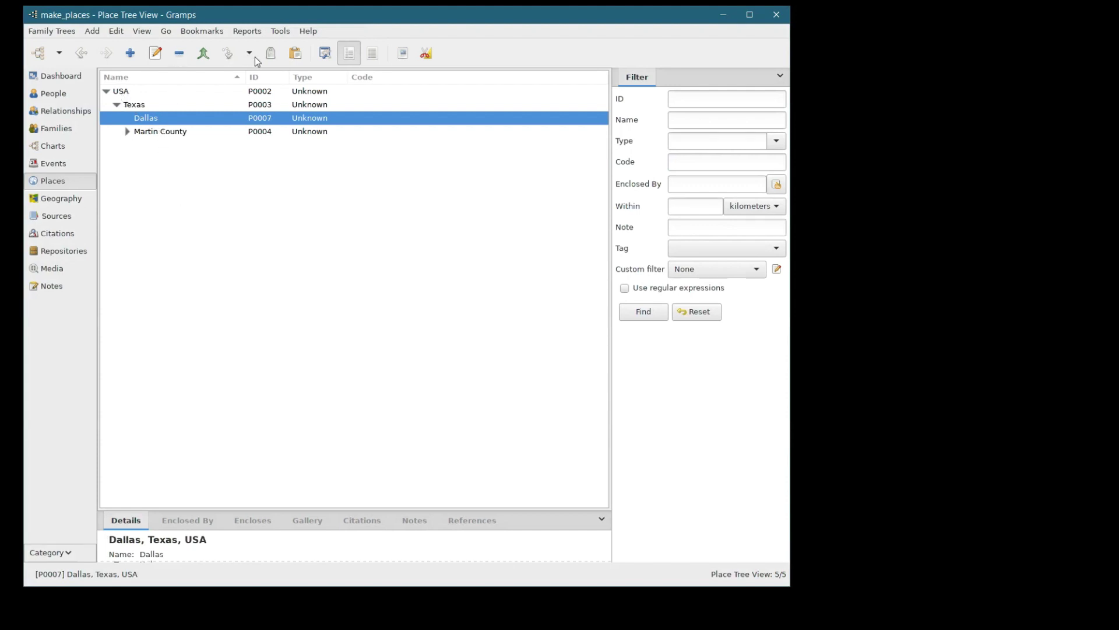
# - Check the USA, Texas, Dallas and Martin County rows in the place tree
pyautogui.click(122, 92)
pyautogui.click(133, 107)
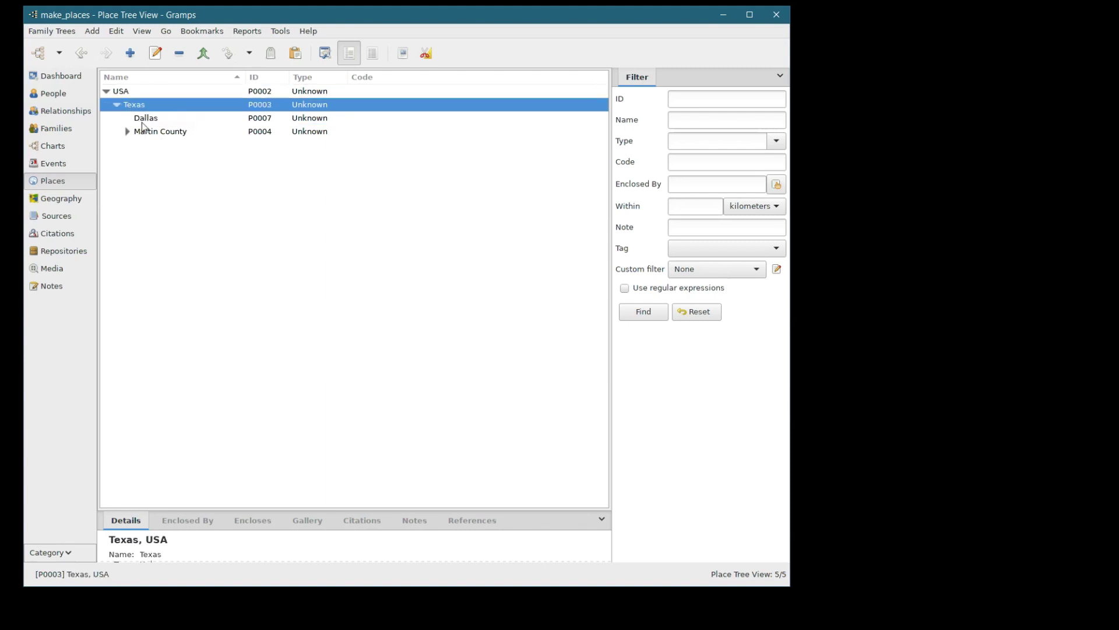
pyautogui.click(142, 121)
pyautogui.click(138, 135)
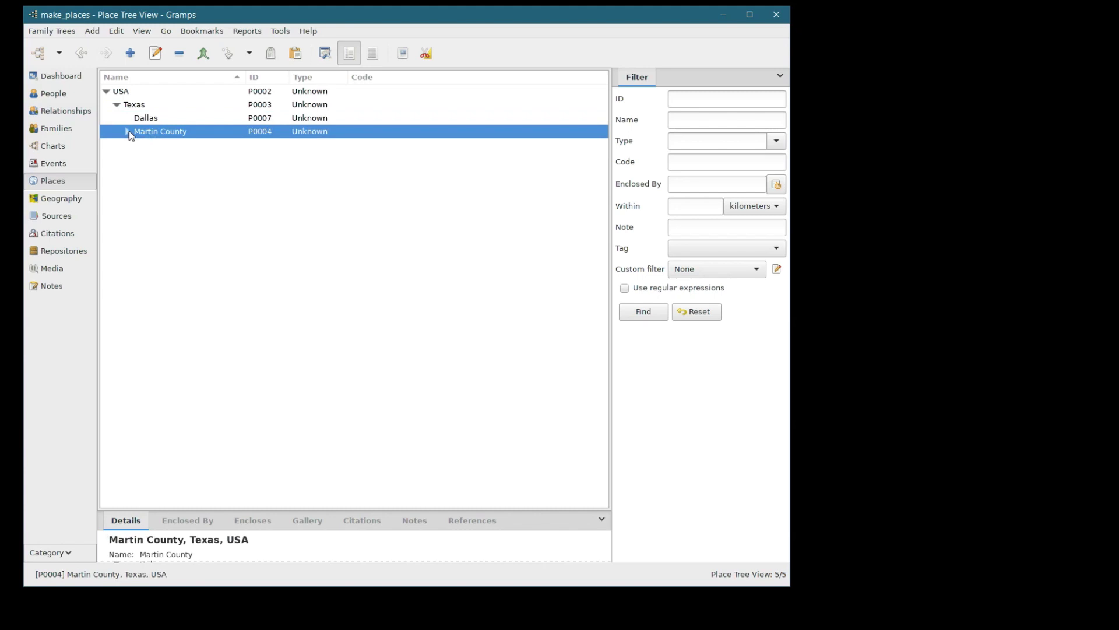
pyautogui.click(137, 117)
pyautogui.click(134, 106)
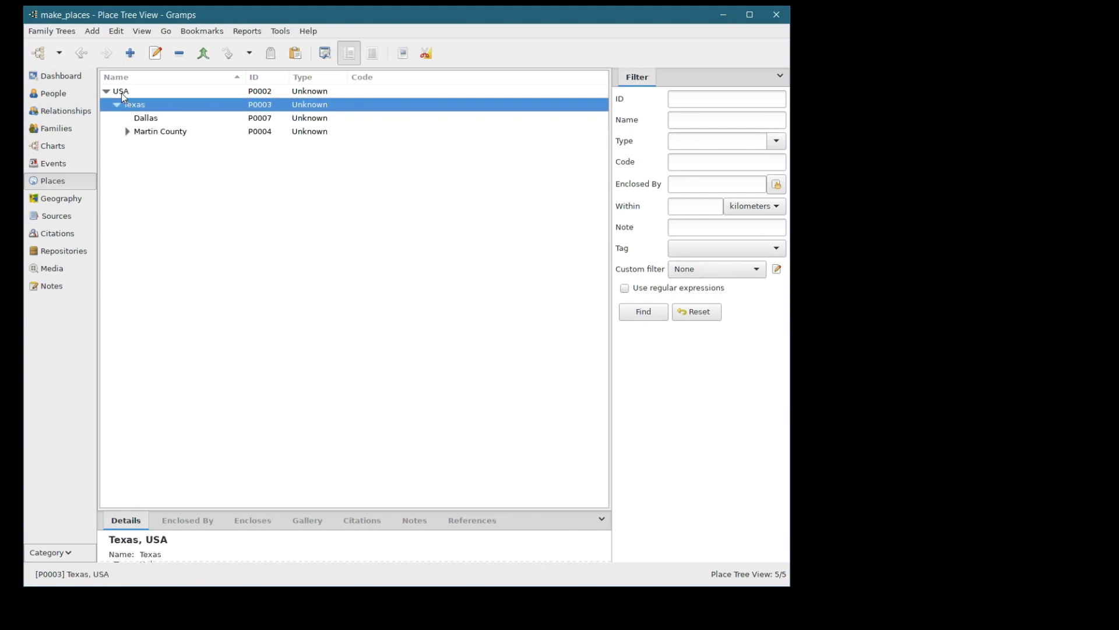
pyautogui.click(121, 93)
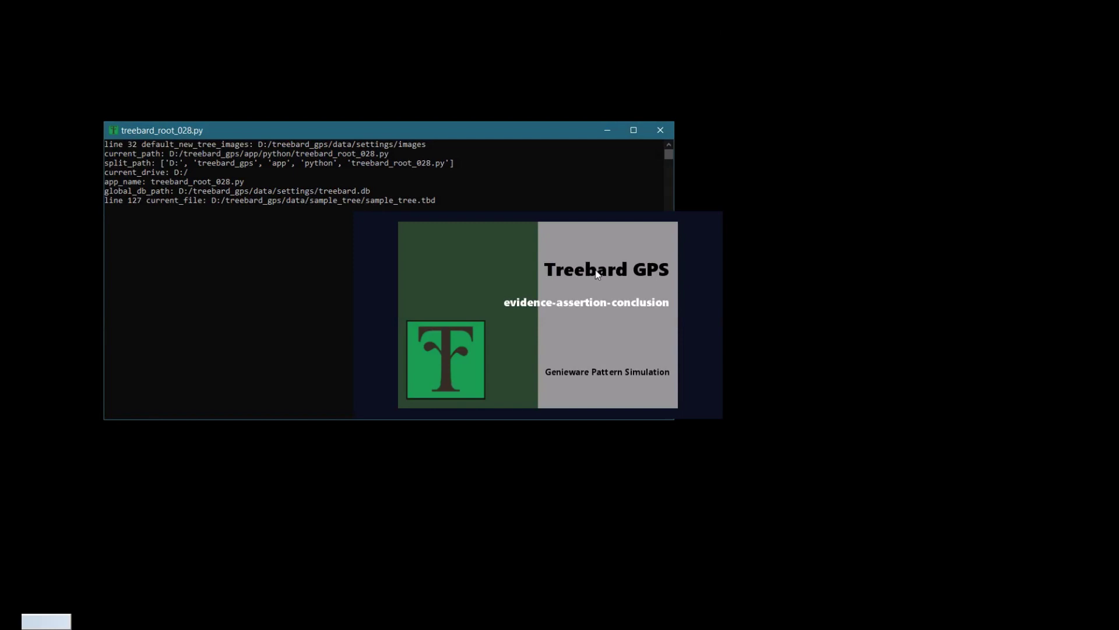
# - Open the Sample Tree and enter 'Tarzan, Martin County, Texas, USA' as the death place
pyautogui.press('Return')
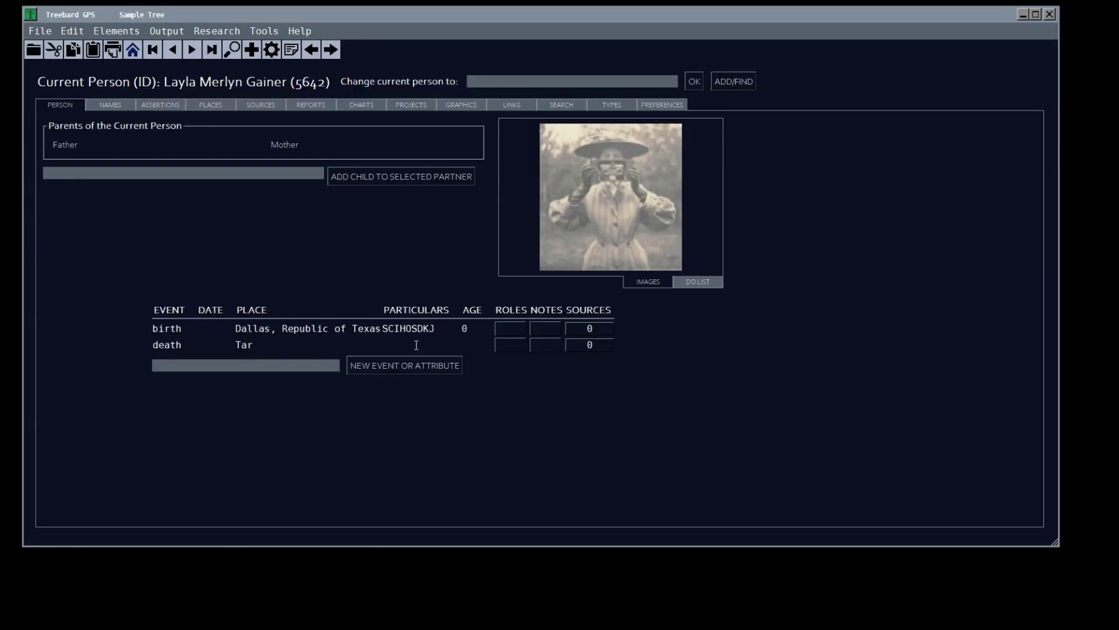
pyautogui.write('Tarzan, Martin County, Tex')
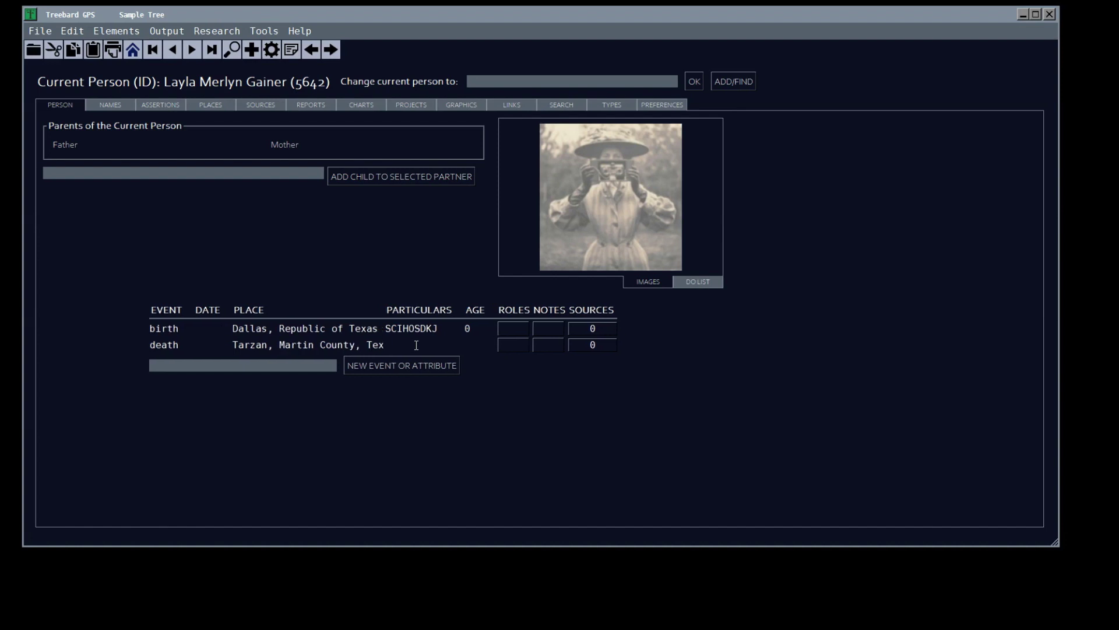
pyautogui.write('as, USA')
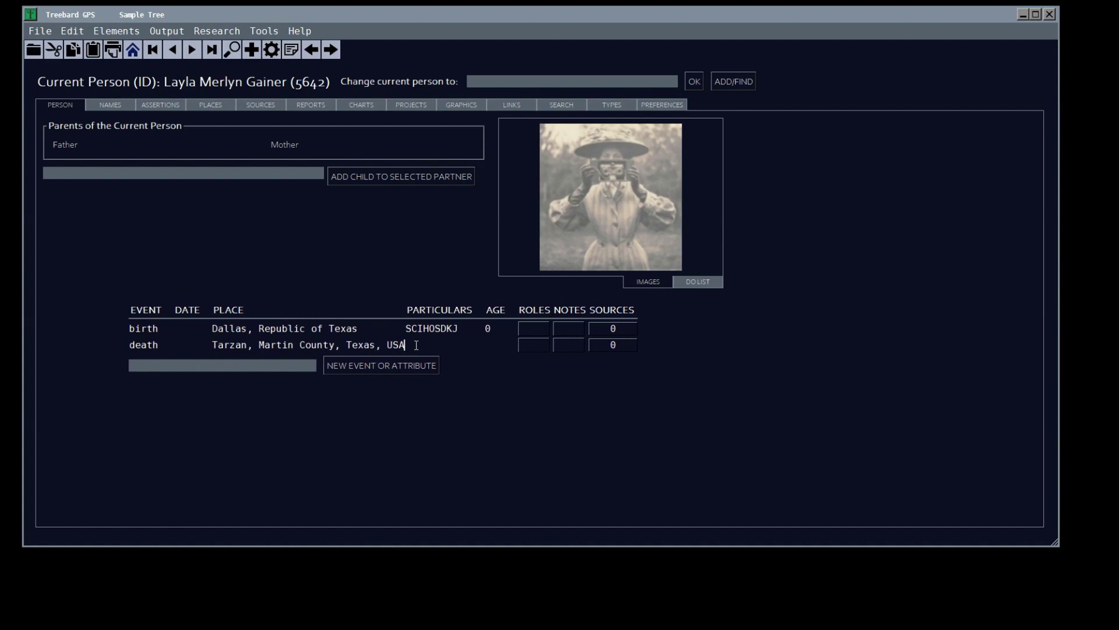
pyautogui.press('Return')
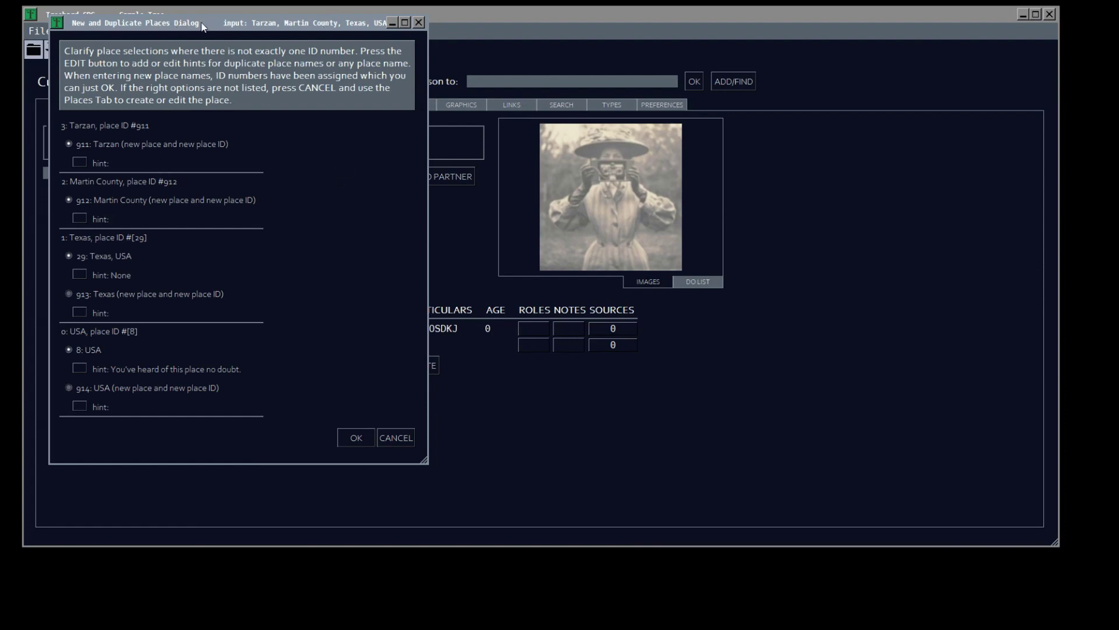
# - Move the New and Duplicate Places dialog aside and accept the suggested matches with OK
pyautogui.moveTo(176, 27); pyautogui.dragTo(293, 55)
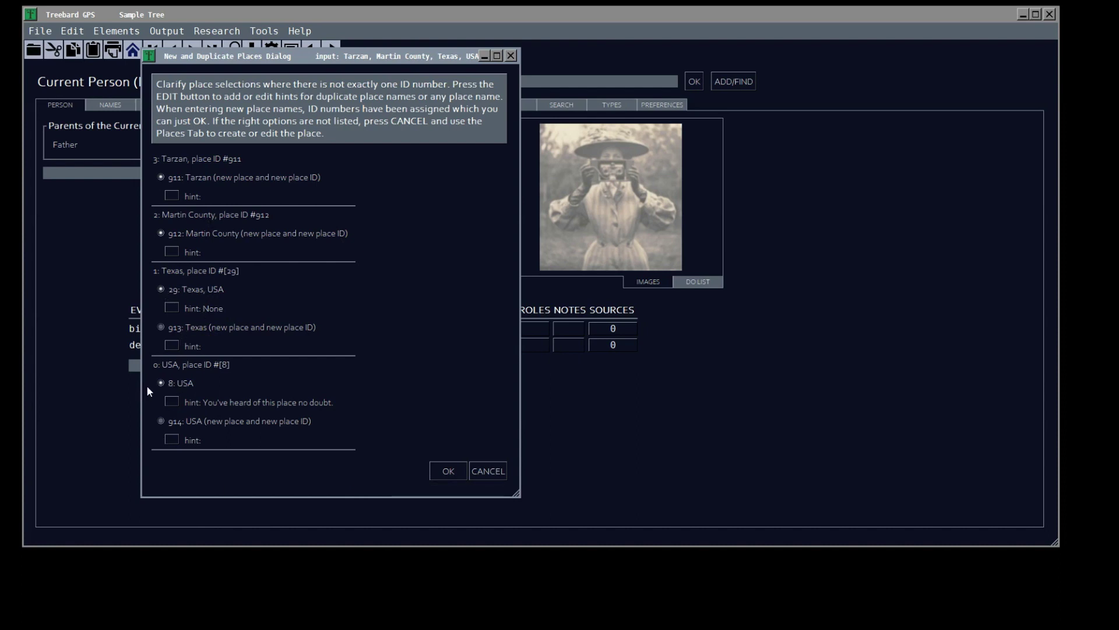
pyautogui.click(448, 471)
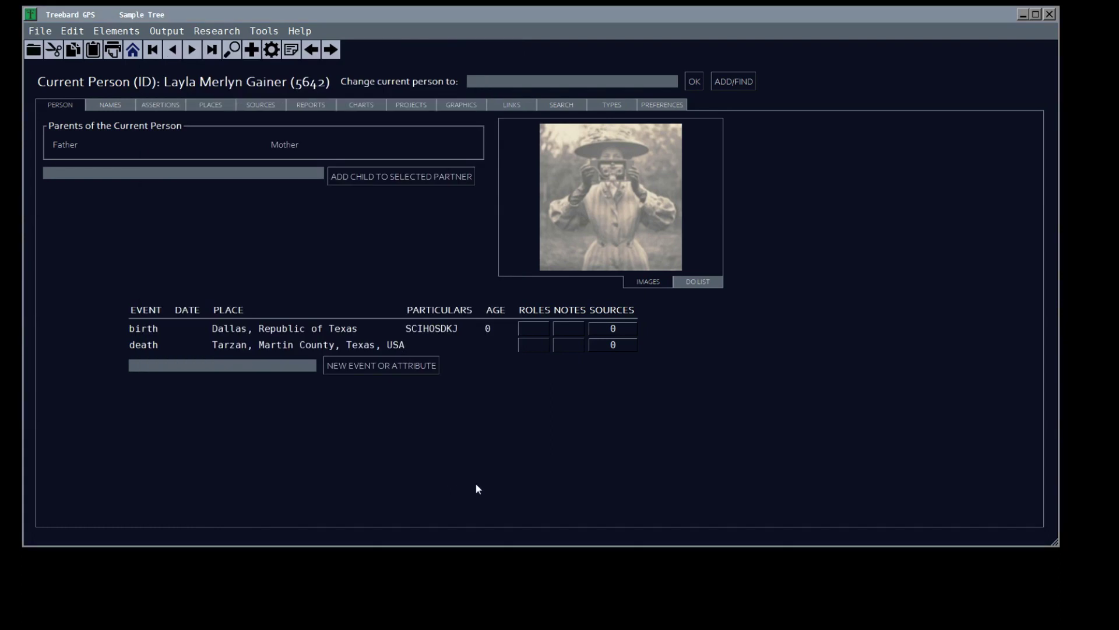
pyautogui.moveTo(806, 18); pyautogui.dragTo(806, 47)
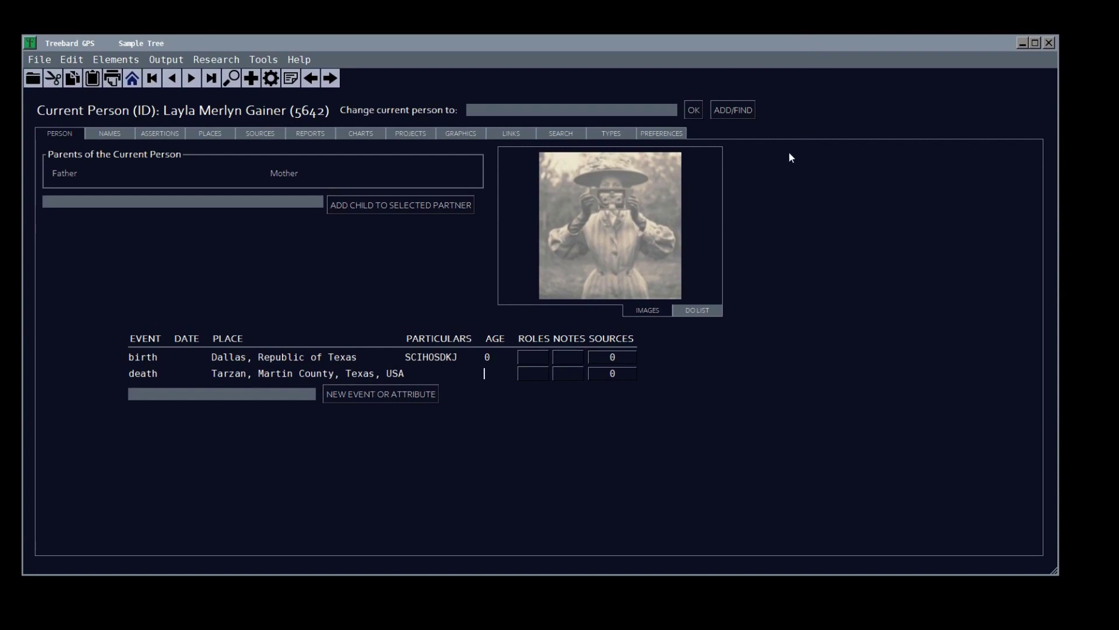